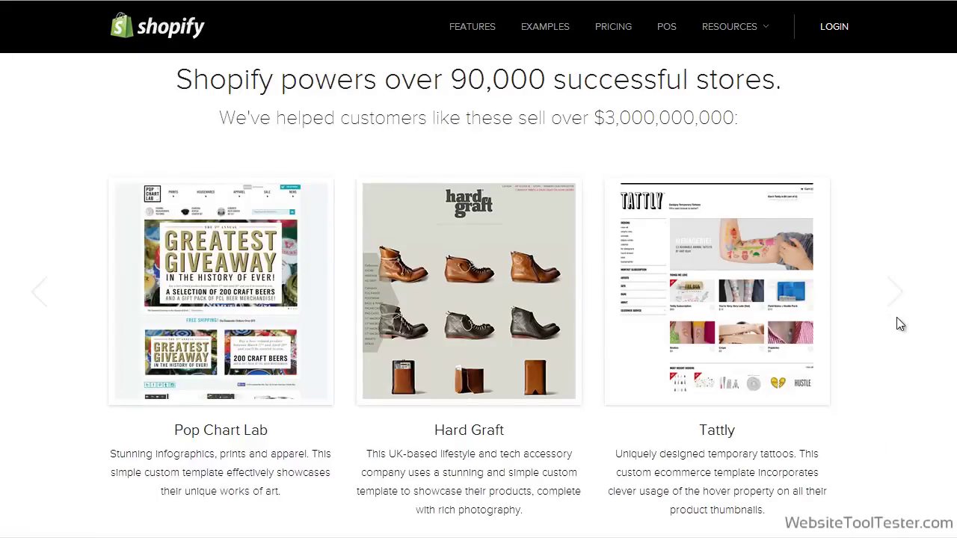
# Step: Advance the Shopify examples carousel three slides to show SMS Audio, Litter and Jaxon Home
pyautogui.click(895, 292)
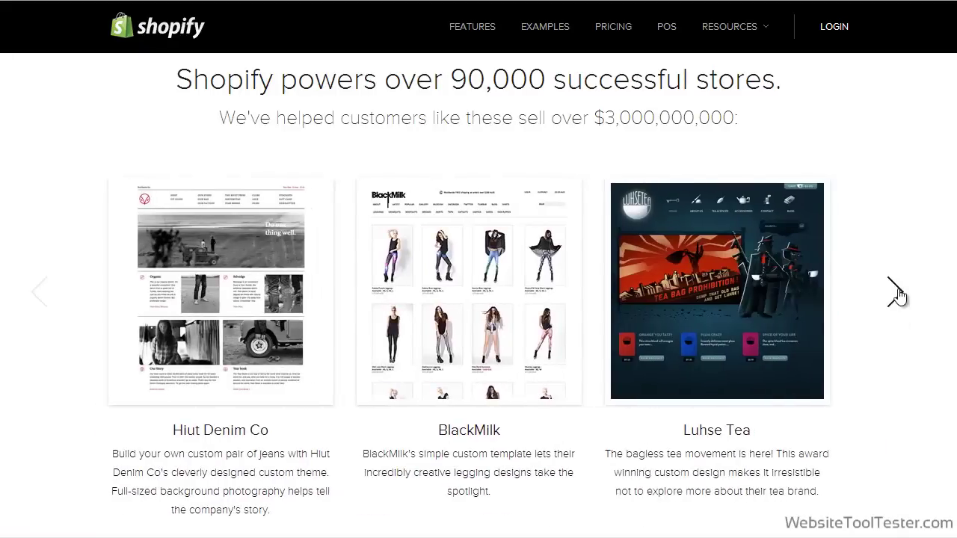
pyautogui.click(895, 292)
pyautogui.click(896, 292)
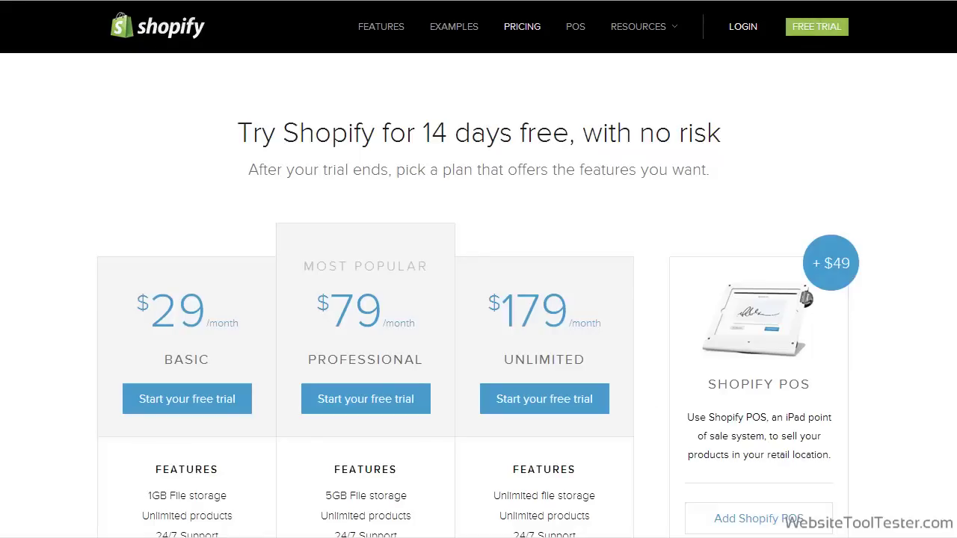
# Step: Scroll through the Basic, Professional, Unlimited and Starter plan features, then back to the top
pyautogui.scroll(-2, 479, 299)
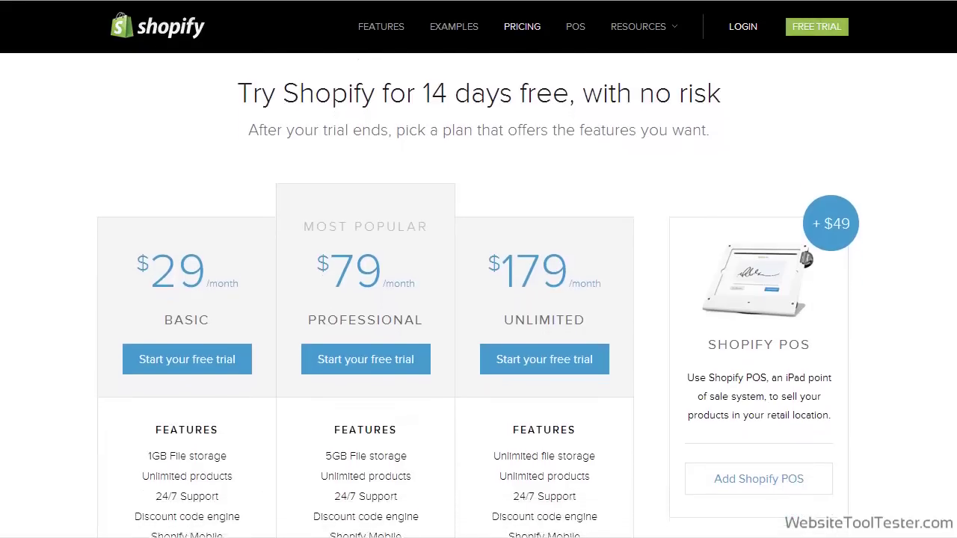
pyautogui.scroll(-2, 478, 299)
pyautogui.scroll(-1, 955, 139)
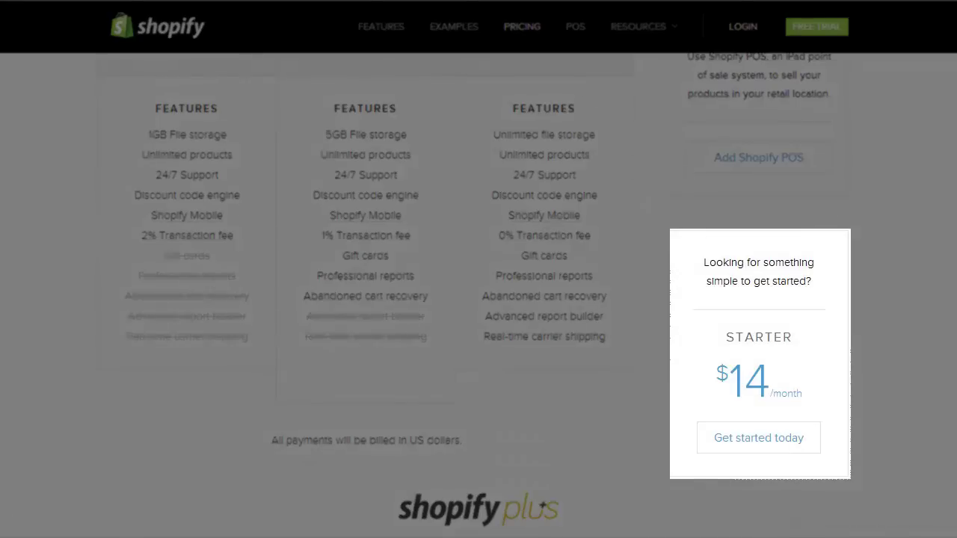
pyautogui.scroll(1, 478, 299)
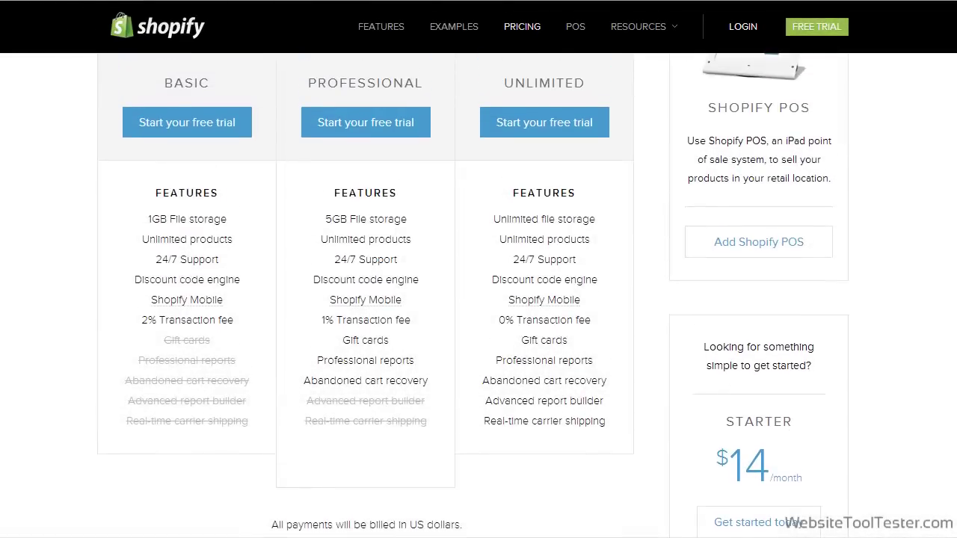
pyautogui.scroll(1, 479, 299)
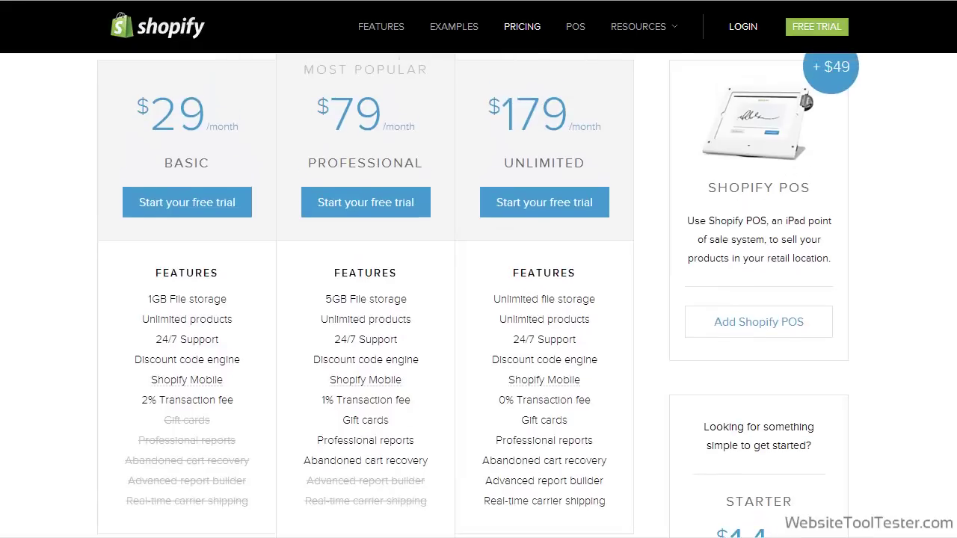
pyautogui.scroll(1, 479, 299)
pyautogui.scroll(1, 479, 299)
pyautogui.scroll(1, 479, 299)
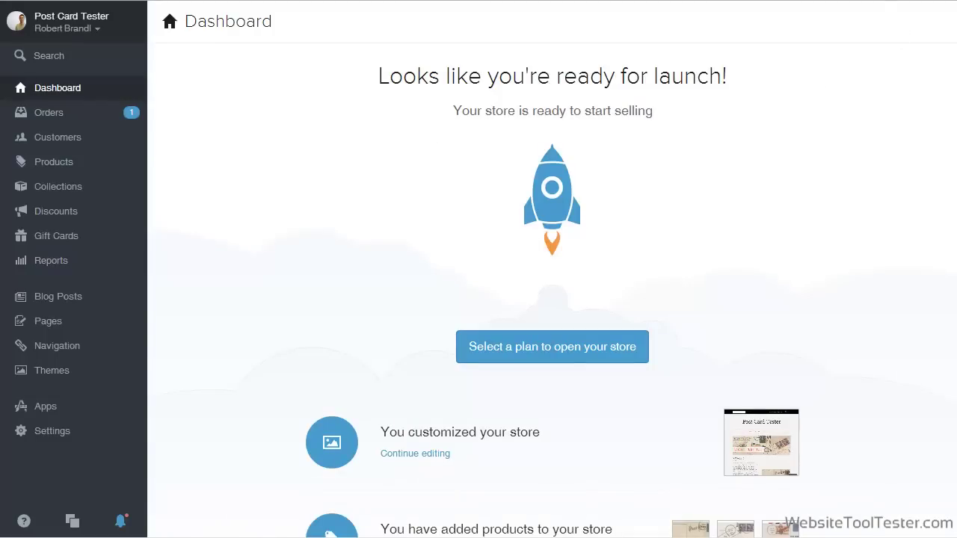
# Step: Scroll the dashboard to the store-customized, products-added and custom-domain setup checklist
pyautogui.scroll(-1, 818, 162)
pyautogui.scroll(-2, 818, 162)
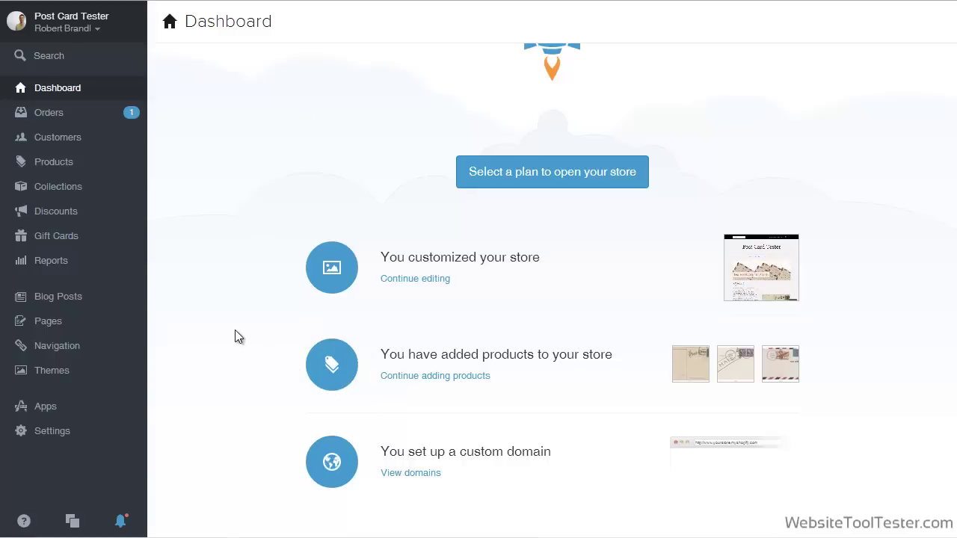
# Step: Preview the storefront from Themes, then open the launchpad theme's template editor showing 404.liquid
pyautogui.click(41, 371)
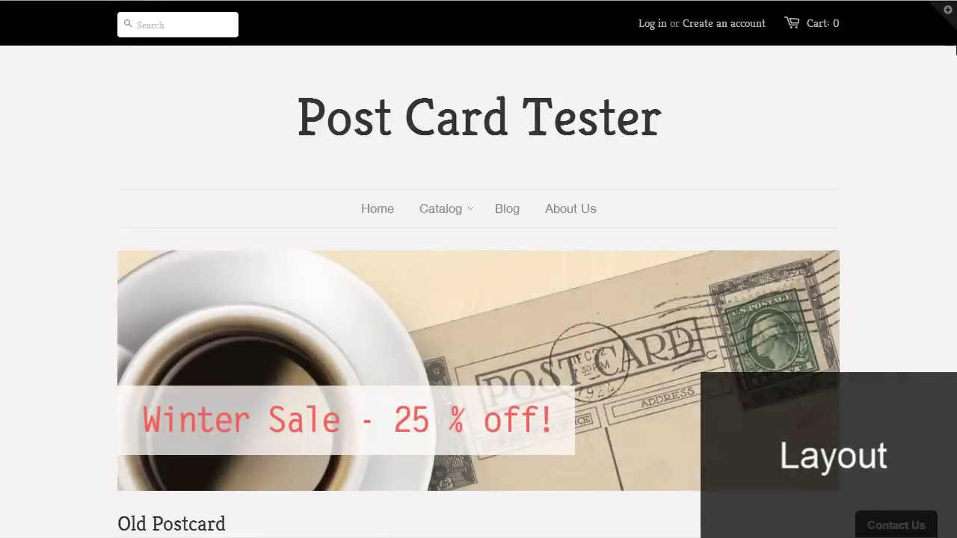
pyautogui.scroll(-1, 479, 269)
pyautogui.scroll(-2, 478, 269)
pyautogui.scroll(-2, 478, 269)
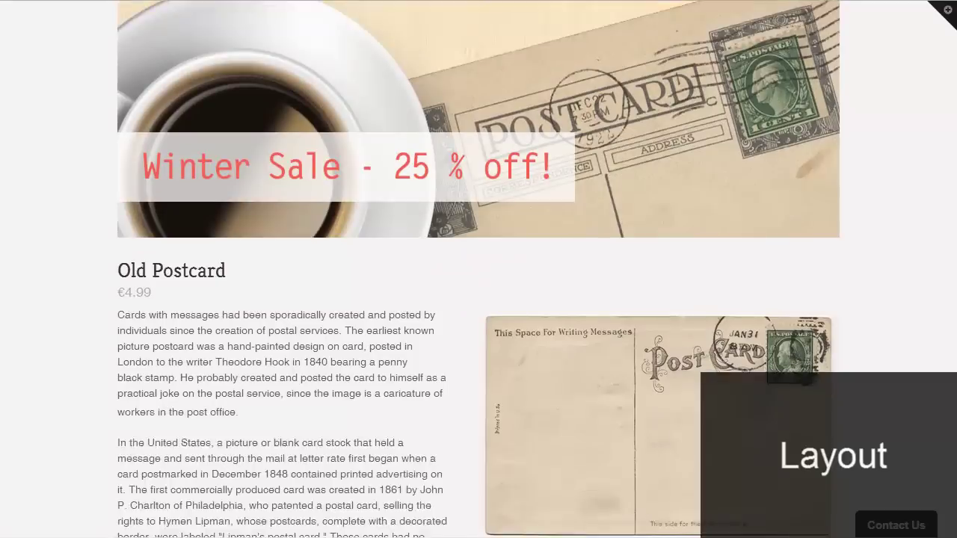
pyautogui.scroll(1, 478, 269)
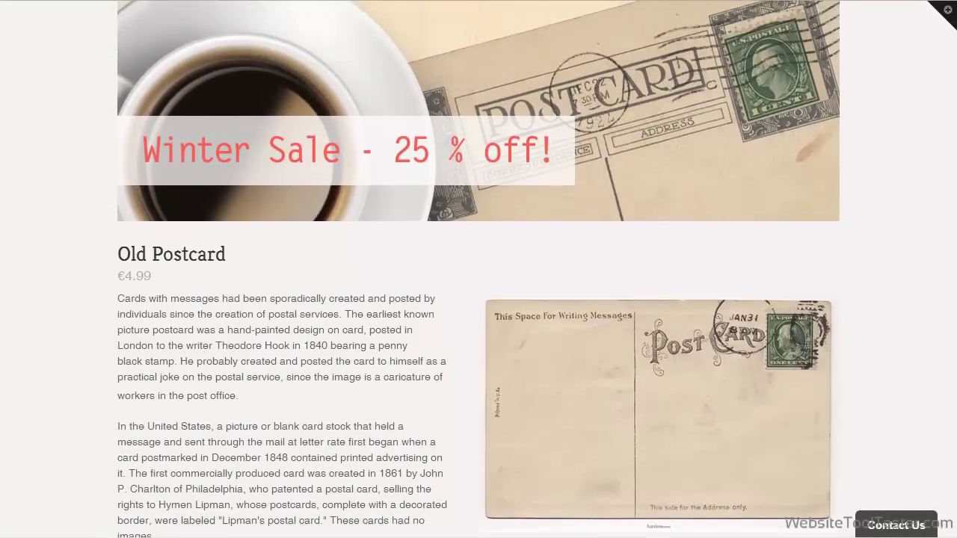
pyautogui.scroll(1, 479, 269)
pyautogui.scroll(2, 479, 269)
pyautogui.scroll(1, 478, 270)
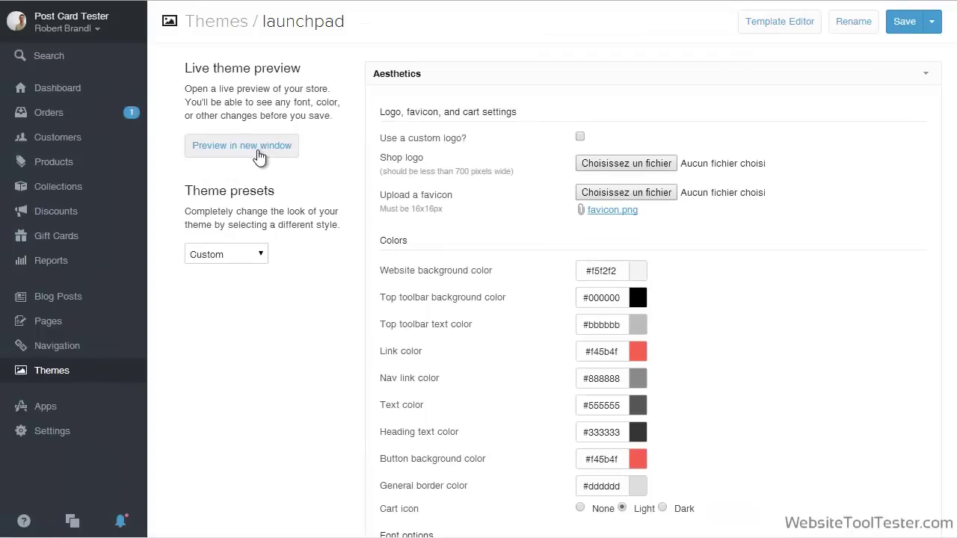
pyautogui.click(41, 377)
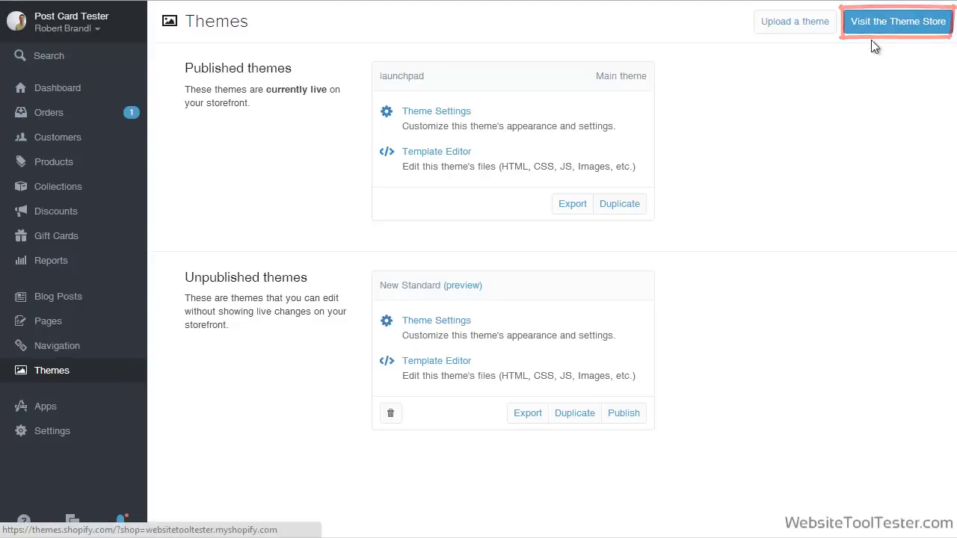
pyautogui.click(448, 151)
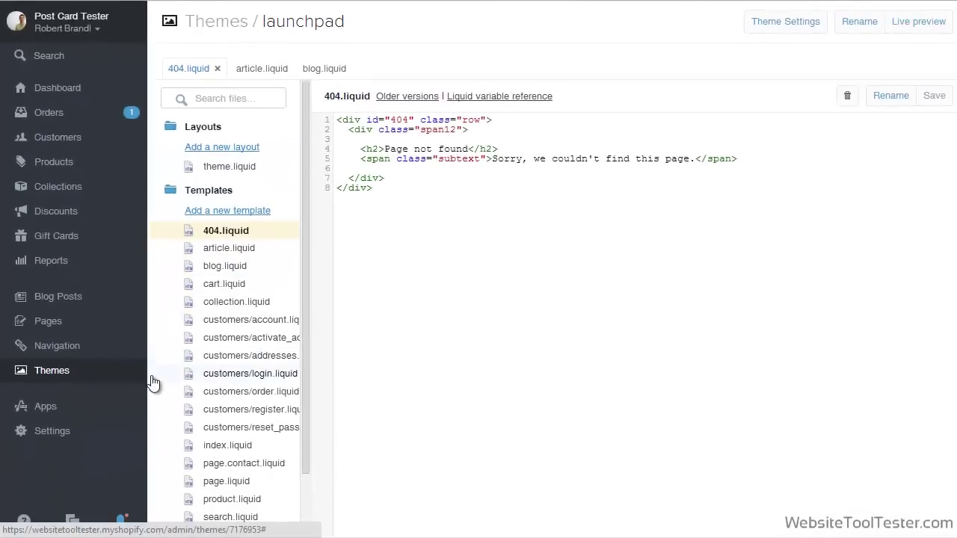
# Step: Review Checkout settings: payment gateways, customer accounts, order processing and refund, privacy and terms policies
pyautogui.click(63, 434)
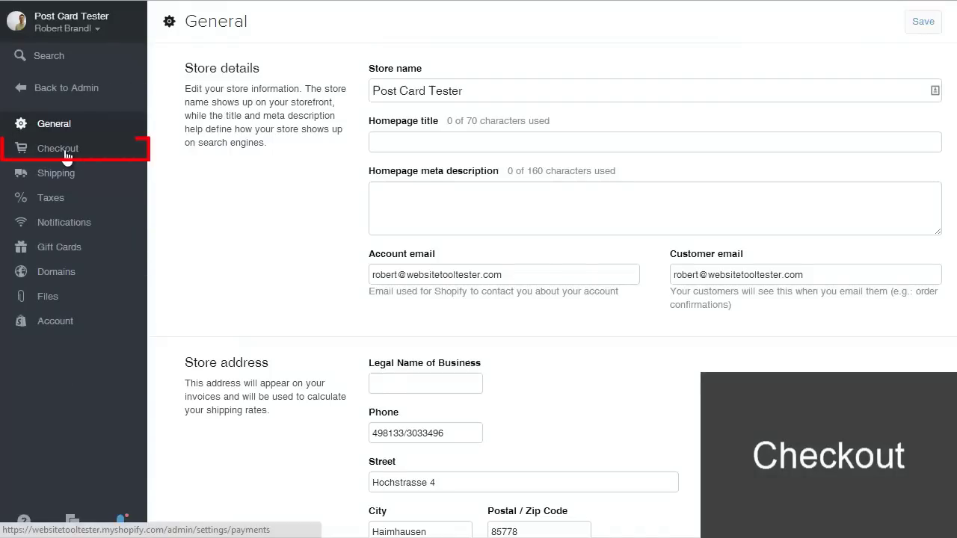
pyautogui.click(65, 153)
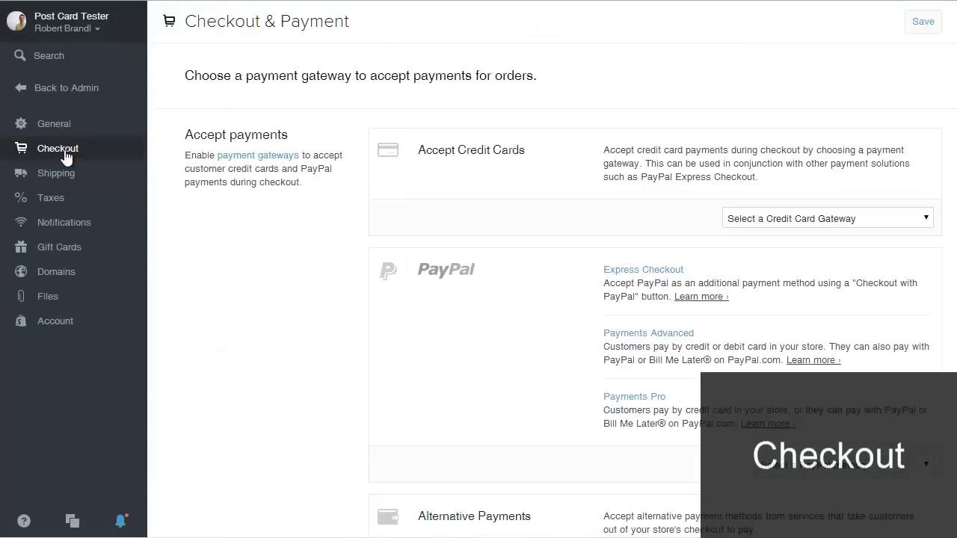
pyautogui.scroll(-2, 557, 299)
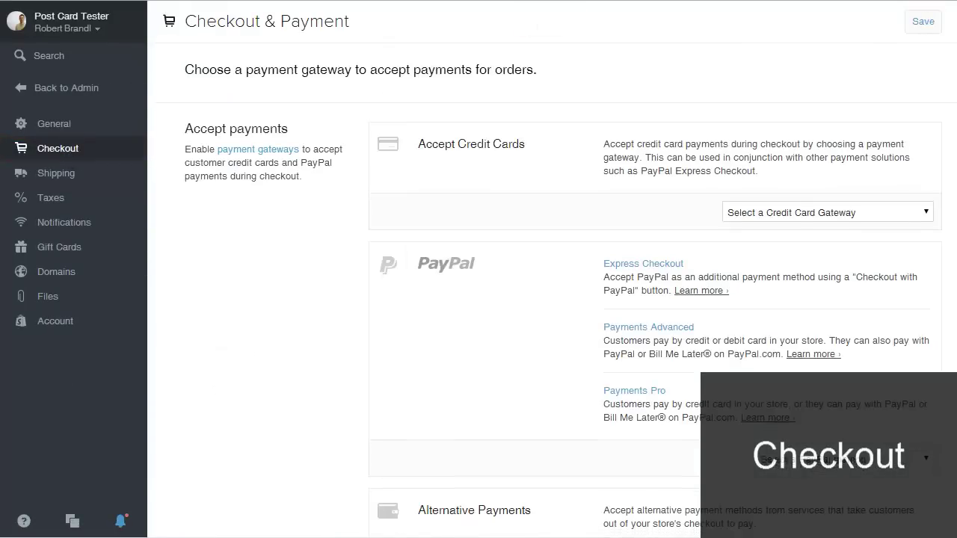
pyautogui.scroll(-2, 953, 112)
pyautogui.scroll(-2, 953, 112)
pyautogui.scroll(-2, 953, 112)
pyautogui.scroll(-1, 953, 130)
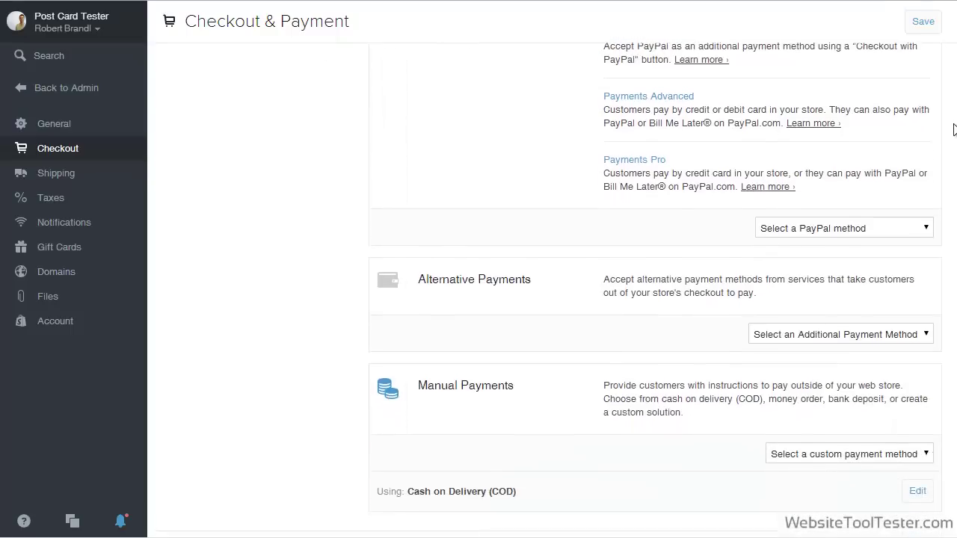
pyautogui.scroll(-2, 953, 130)
pyautogui.scroll(-1, 954, 154)
pyautogui.scroll(-1, 954, 176)
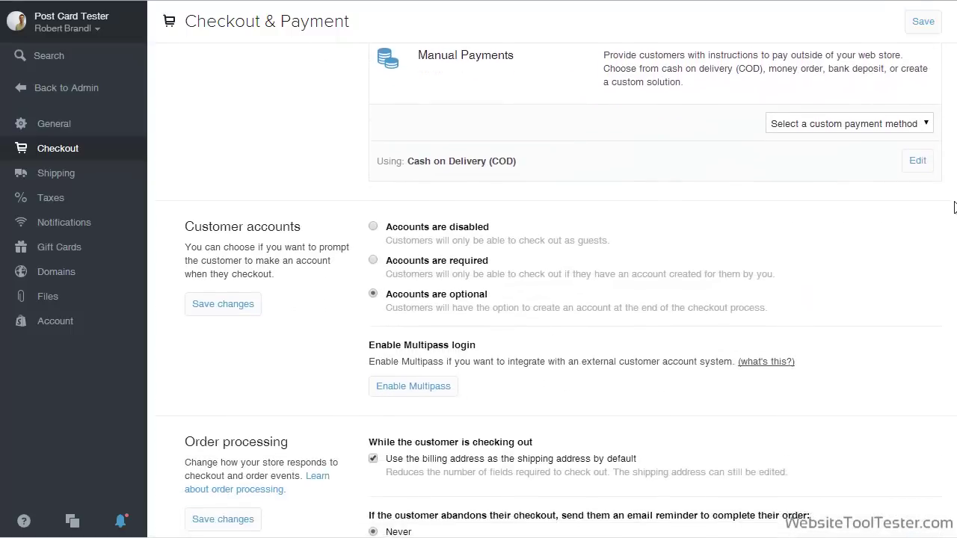
pyautogui.scroll(-1, 954, 207)
pyautogui.scroll(-1, 955, 220)
pyautogui.scroll(-1, 954, 240)
pyautogui.scroll(-1, 954, 262)
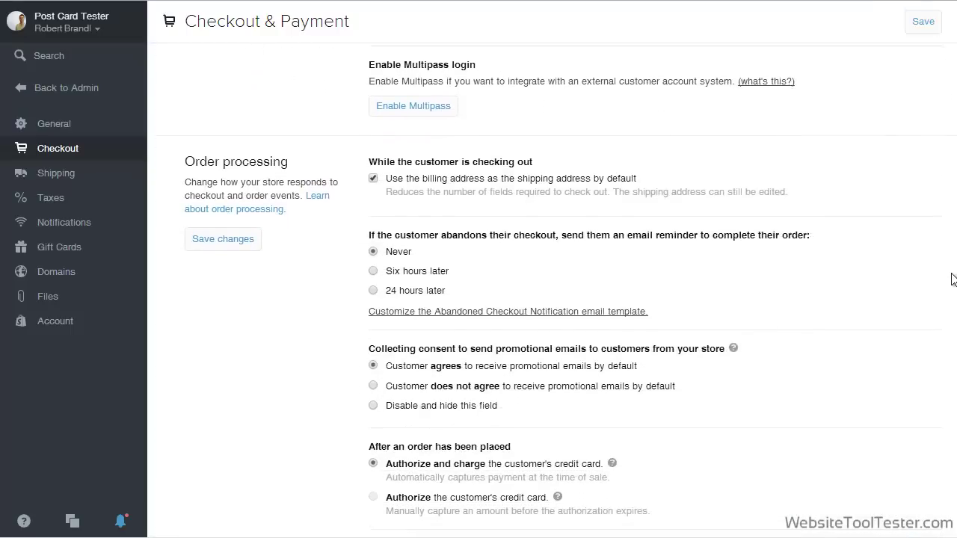
pyautogui.scroll(-1, 953, 291)
pyautogui.scroll(-2, 951, 318)
pyautogui.scroll(-2, 947, 348)
pyautogui.scroll(-1, 948, 378)
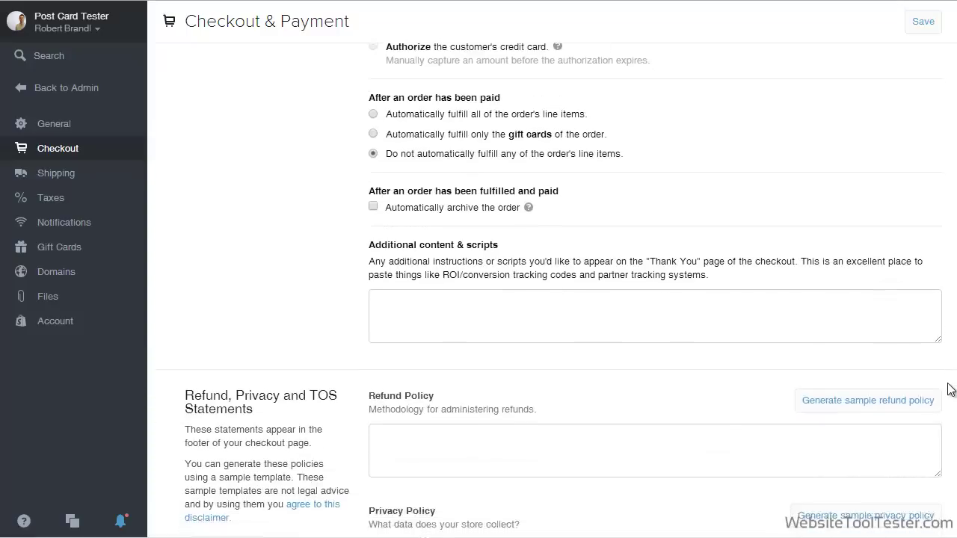
pyautogui.scroll(-1, 950, 400)
pyautogui.scroll(-1, 950, 419)
pyautogui.scroll(-1, 950, 427)
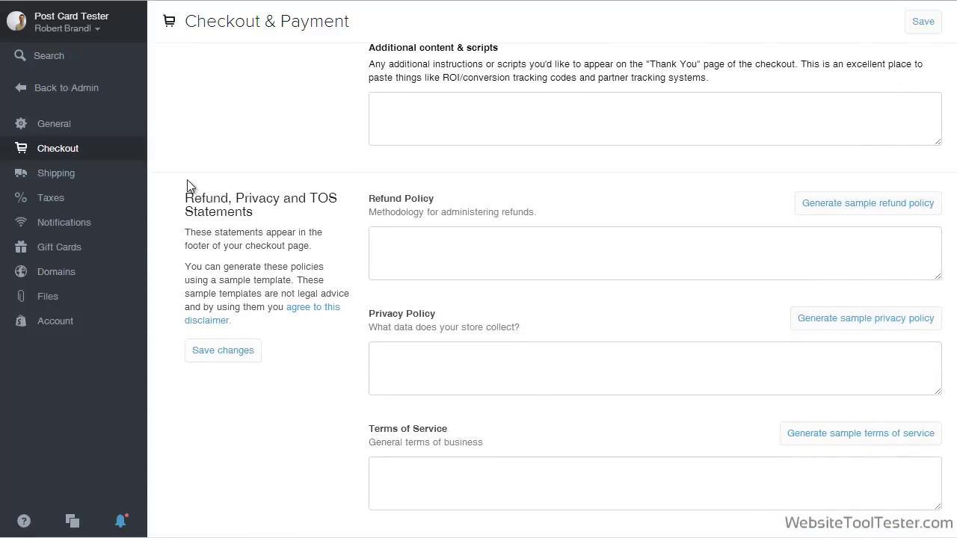
pyautogui.click(104, 184)
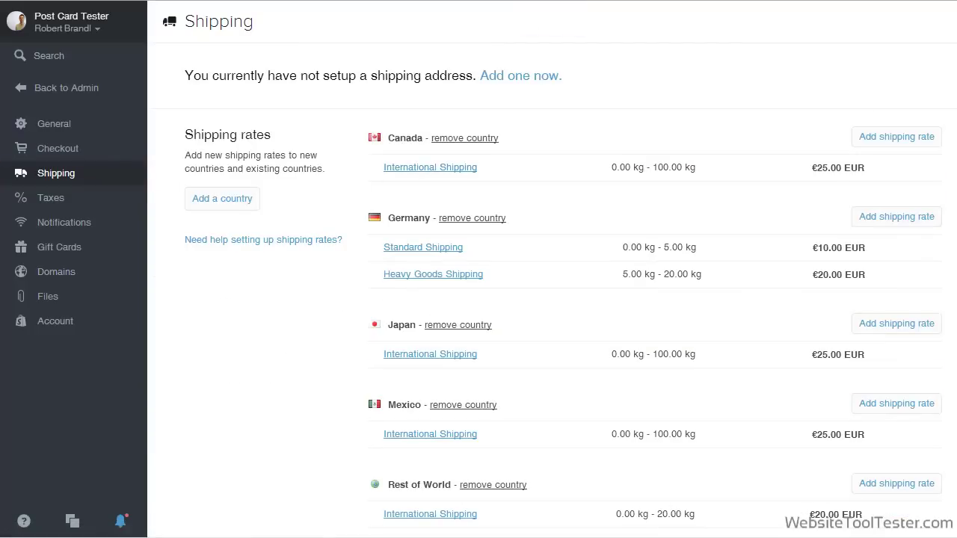
pyautogui.scroll(-2, 553, 288)
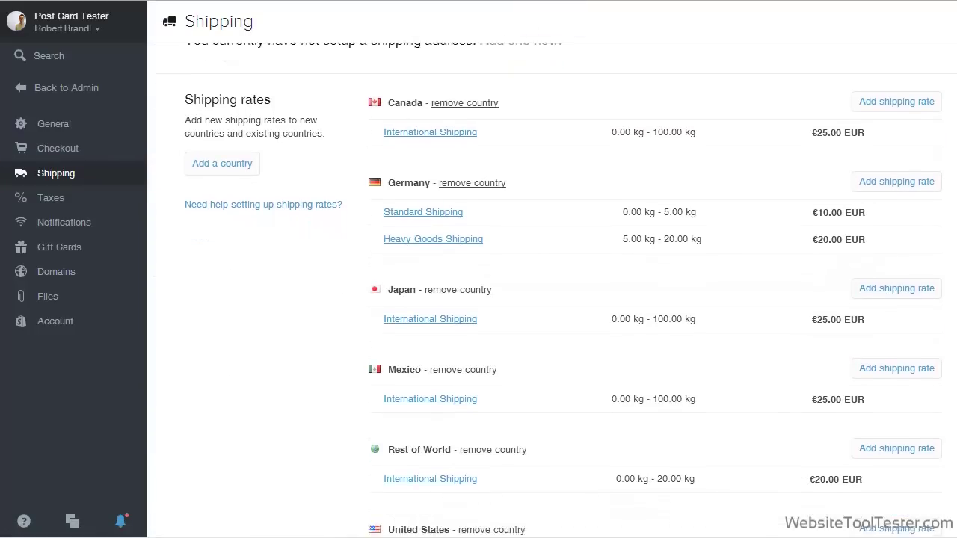
pyautogui.scroll(-1, 553, 288)
pyautogui.scroll(-1, 553, 287)
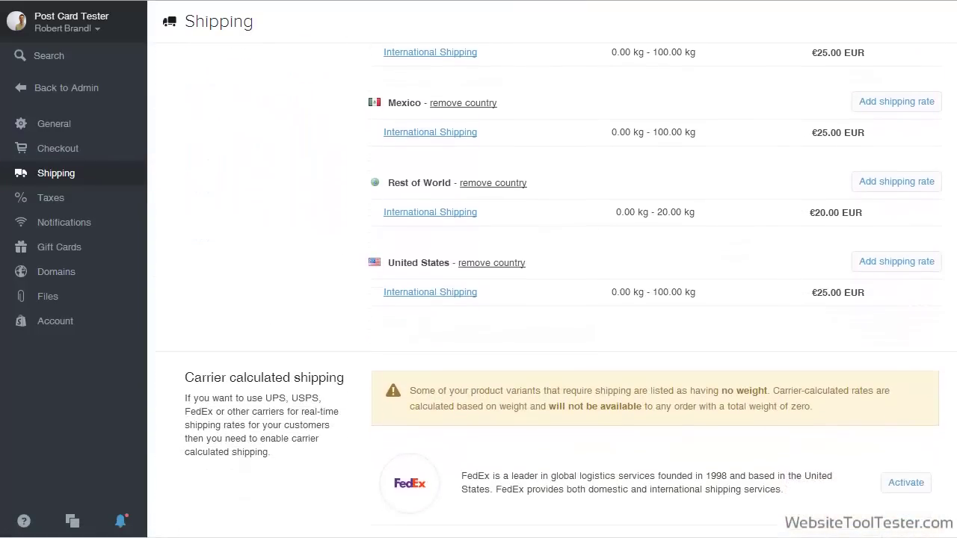
pyautogui.scroll(-1, 553, 288)
pyautogui.scroll(-1, 553, 288)
pyautogui.scroll(-1, 553, 288)
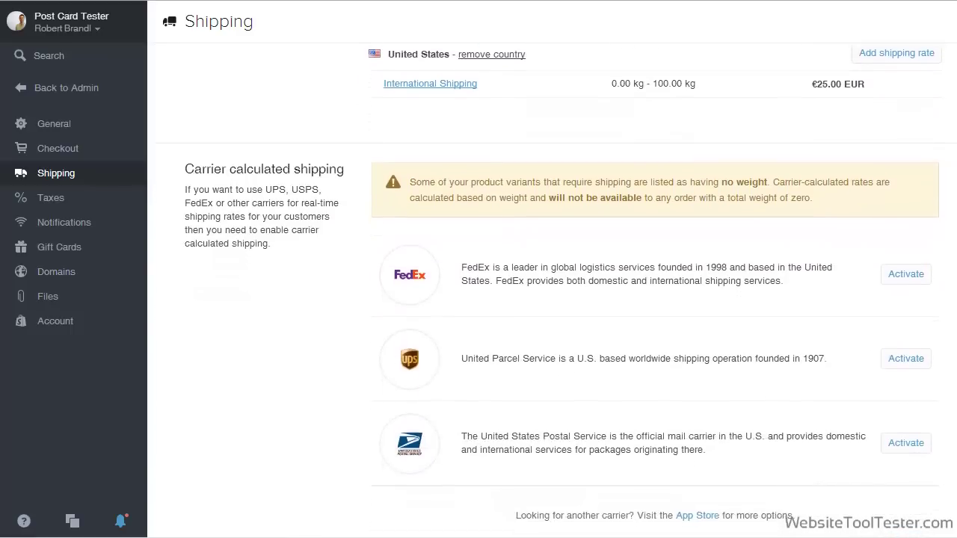
pyautogui.scroll(-1, 554, 288)
pyautogui.scroll(-1, 553, 288)
pyautogui.scroll(-1, 553, 288)
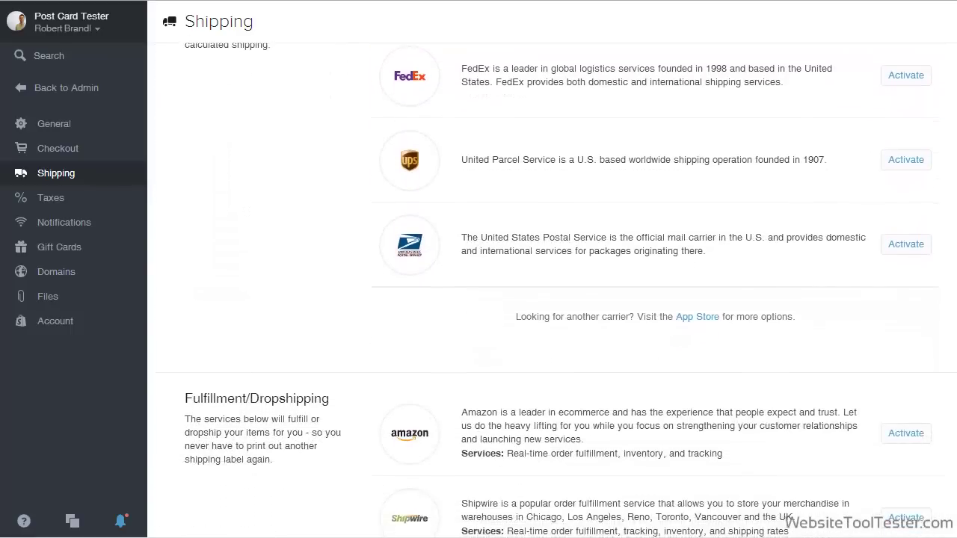
pyautogui.scroll(-1, 553, 288)
pyautogui.scroll(-1, 553, 288)
pyautogui.scroll(-1, 553, 288)
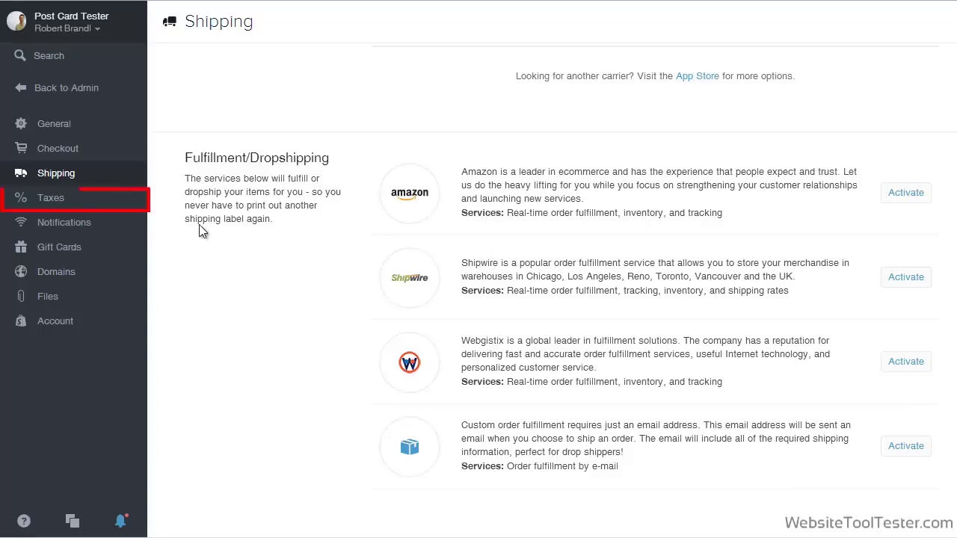
# Step: Review the per-country tax rates and the all-taxes-included-in-prices setting
pyautogui.click(112, 198)
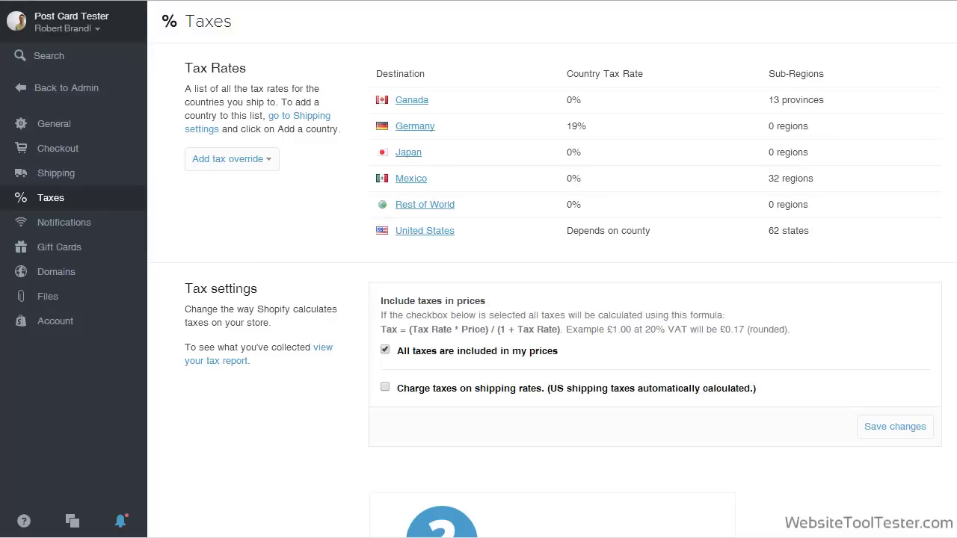
pyautogui.scroll(-1, 553, 288)
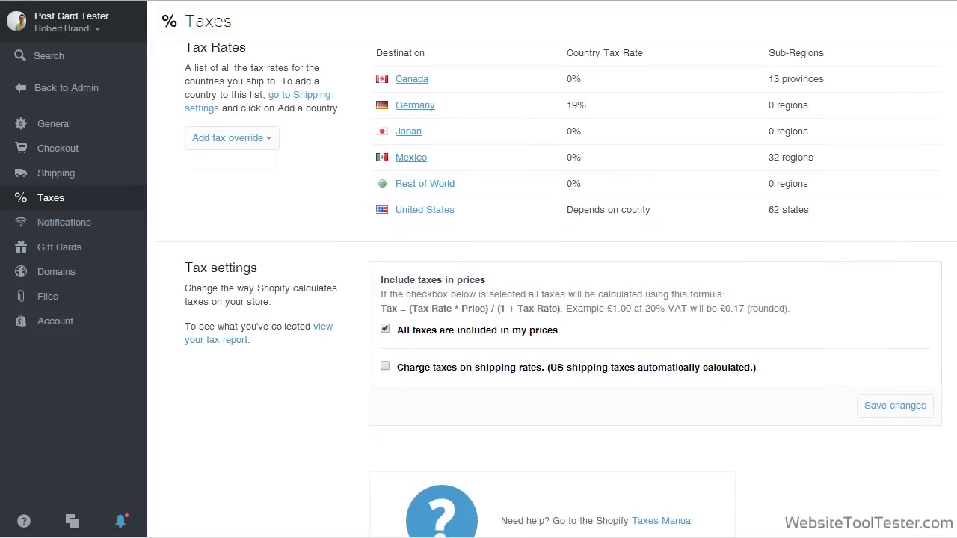
pyautogui.scroll(-1, 553, 296)
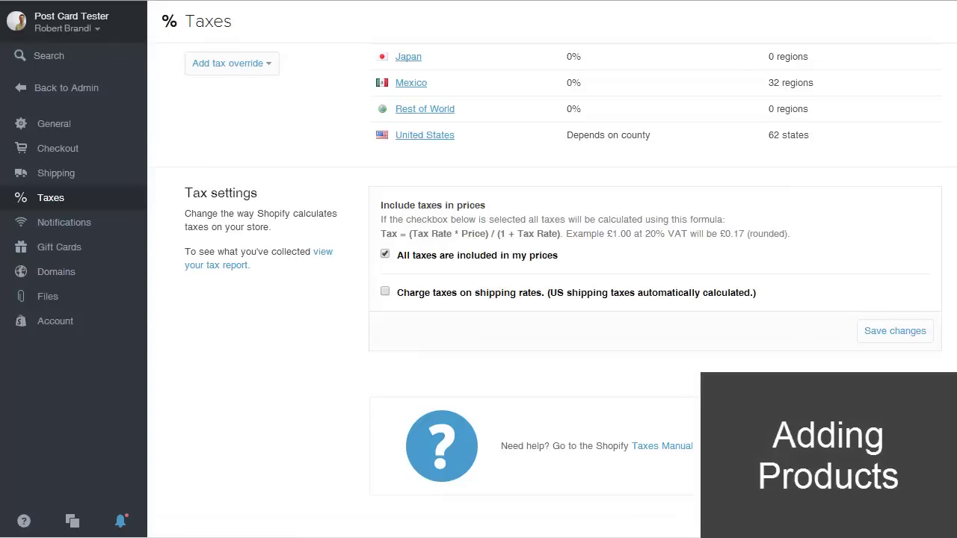
# Step: Open the Airmail Envelope product from the Products list
pyautogui.click(40, 90)
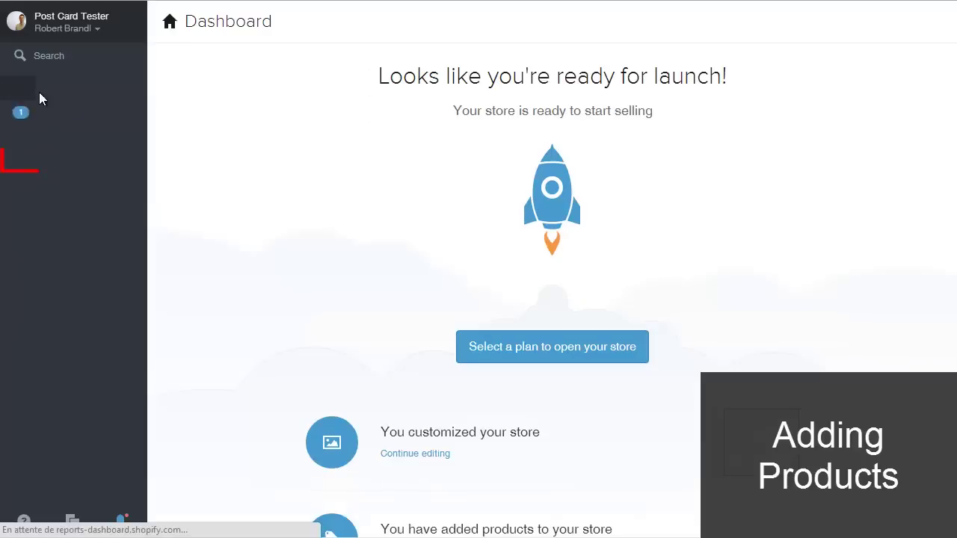
pyautogui.click(51, 163)
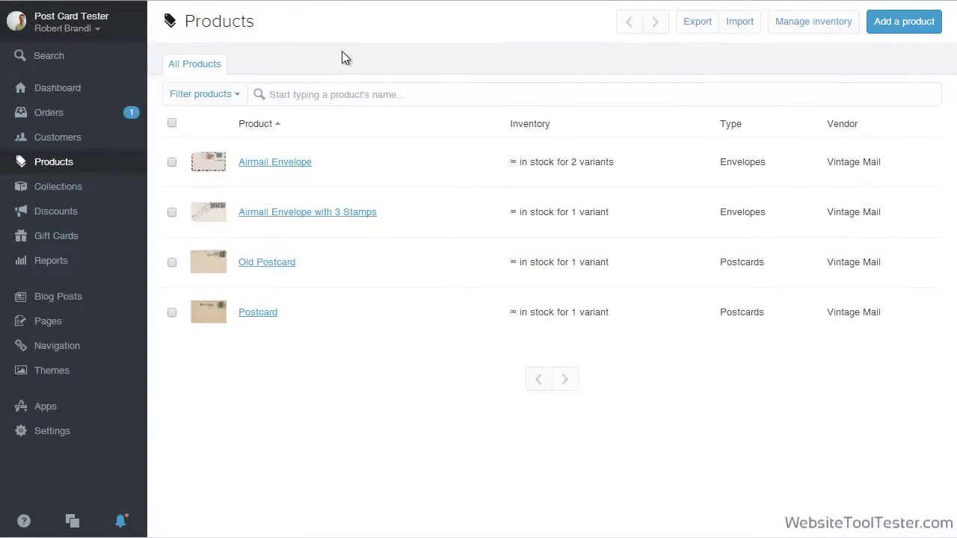
pyautogui.click(288, 166)
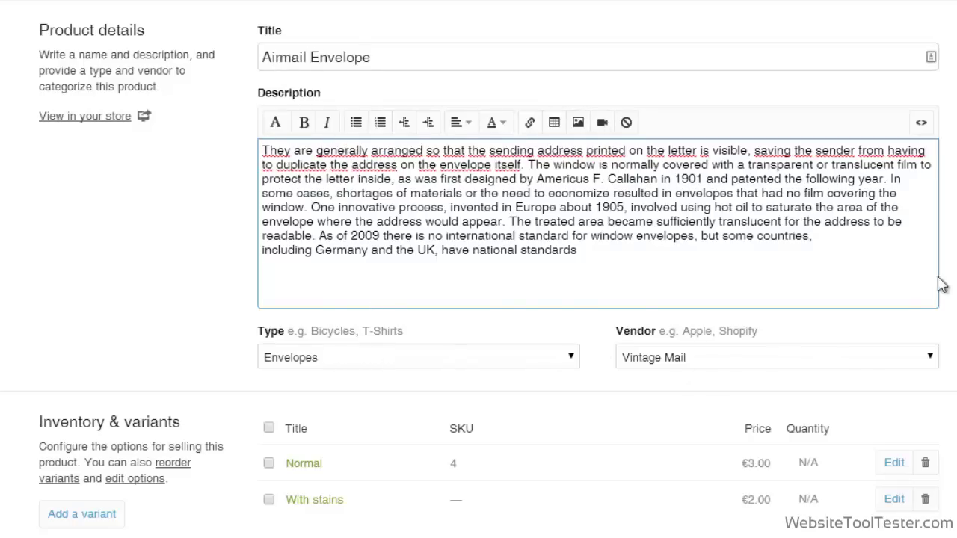
# Step: Scroll through its description, two variants, images, collections, tags and search-engine fields
pyautogui.scroll(-1, 921, 523)
pyautogui.scroll(-1, 922, 523)
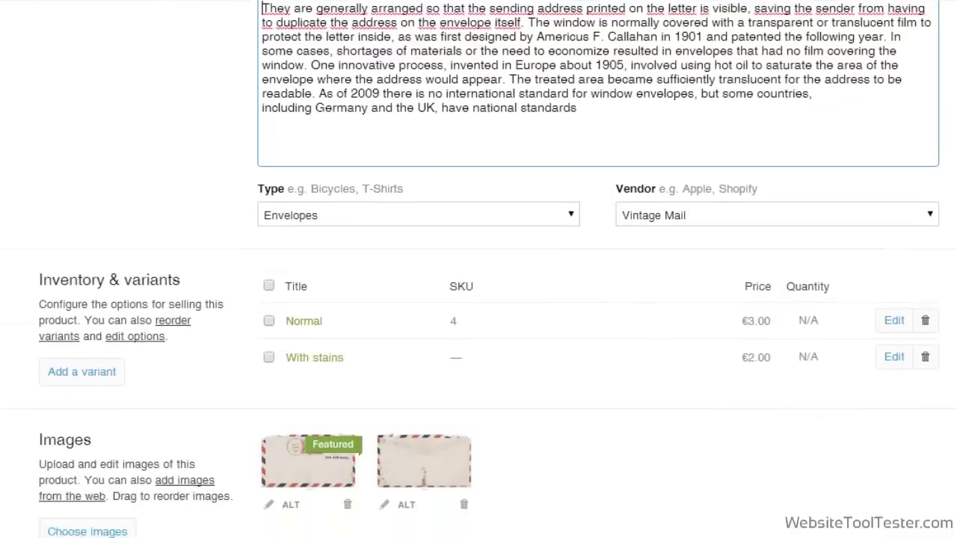
pyautogui.scroll(-2, 921, 523)
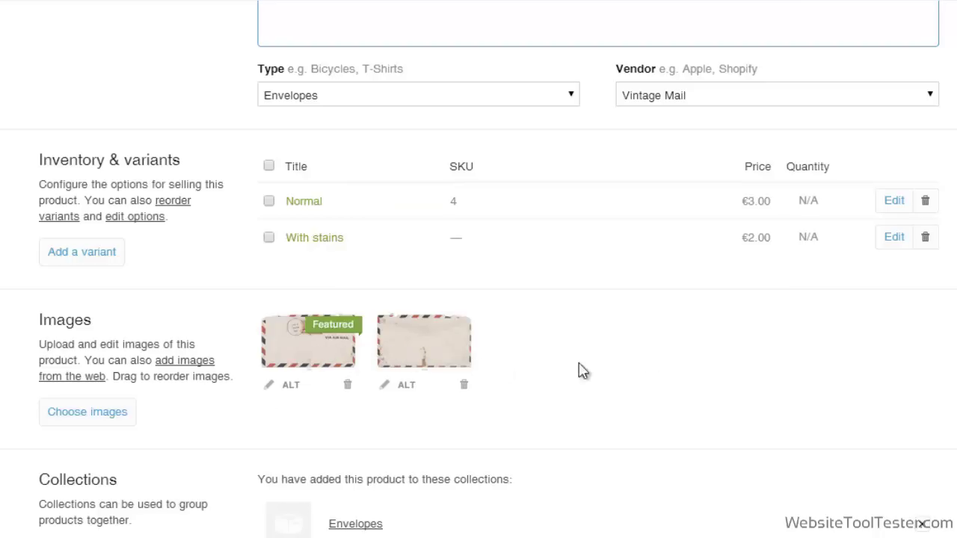
pyautogui.scroll(-2, 479, 283)
pyautogui.scroll(-2, 478, 282)
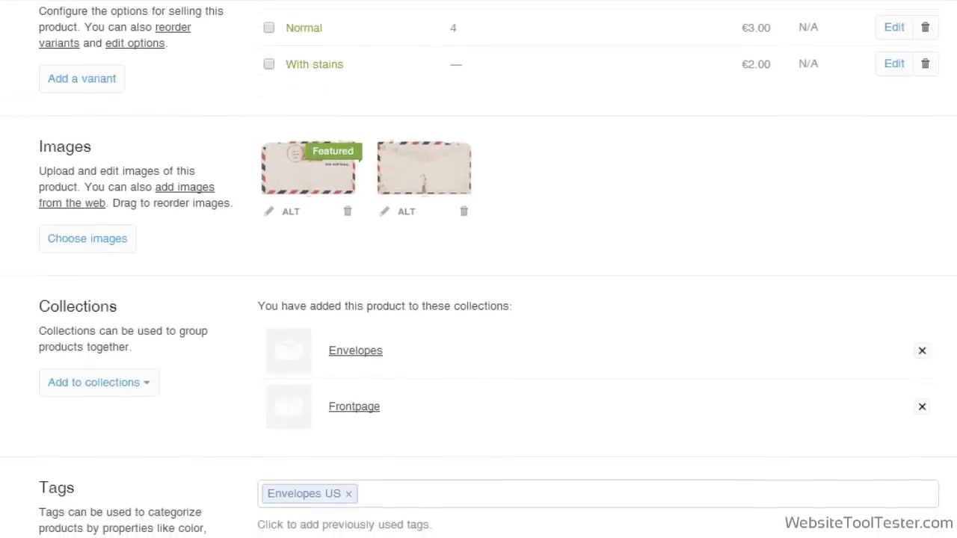
pyautogui.scroll(-2, 479, 283)
pyautogui.scroll(-1, 478, 283)
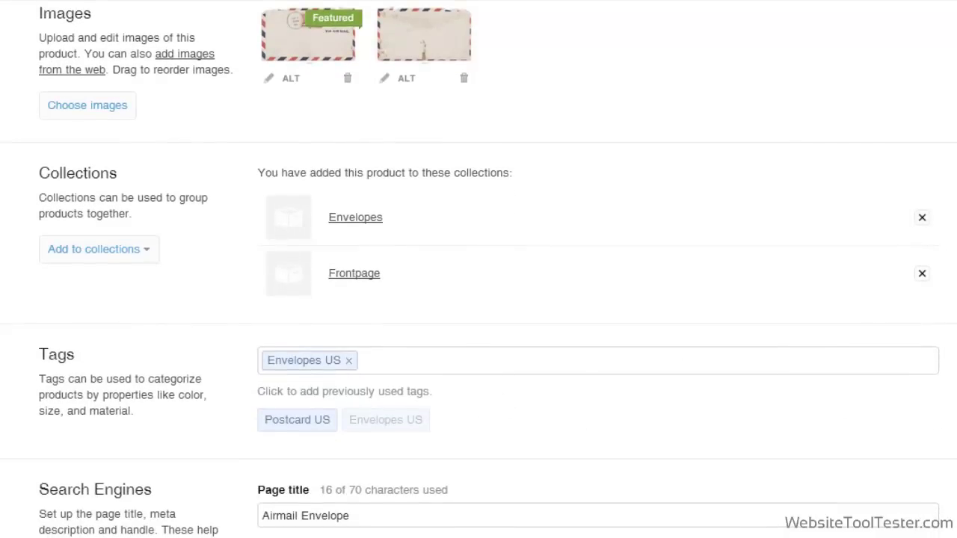
pyautogui.scroll(-1, 953, 509)
pyautogui.scroll(-2, 953, 508)
pyautogui.scroll(-2, 953, 509)
pyautogui.scroll(-1, 954, 508)
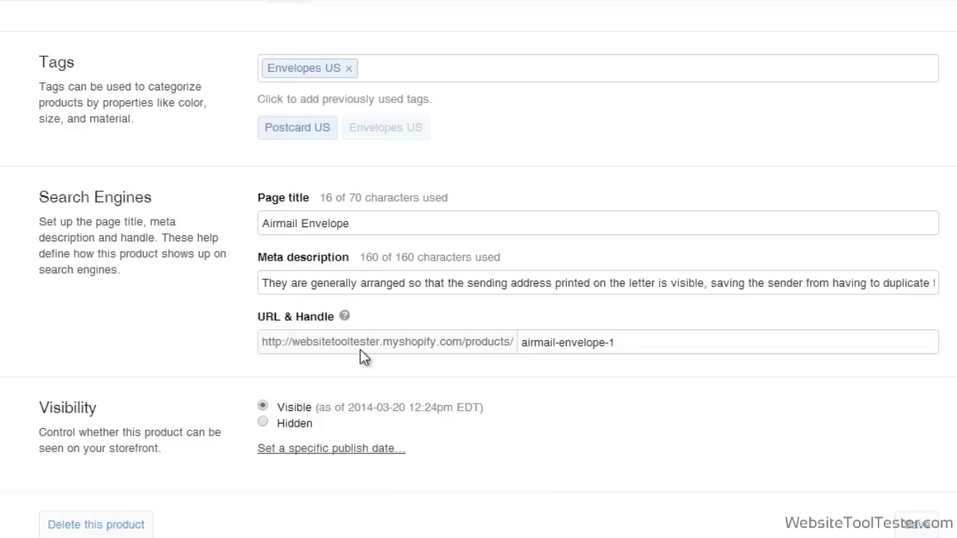
# Step: Save the Airmail Envelope and compare its back and front photos on the storefront
pyautogui.click(918, 525)
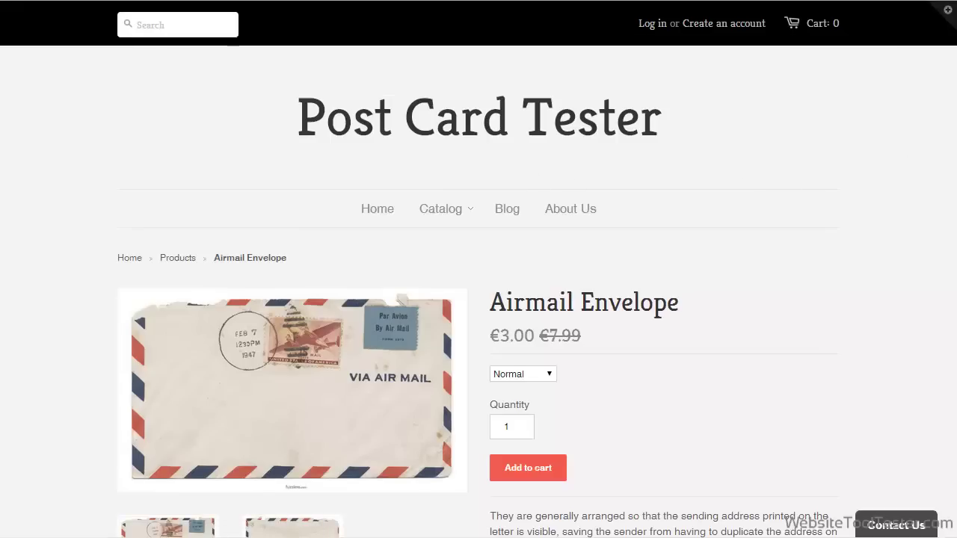
pyautogui.scroll(-3, 801, 183)
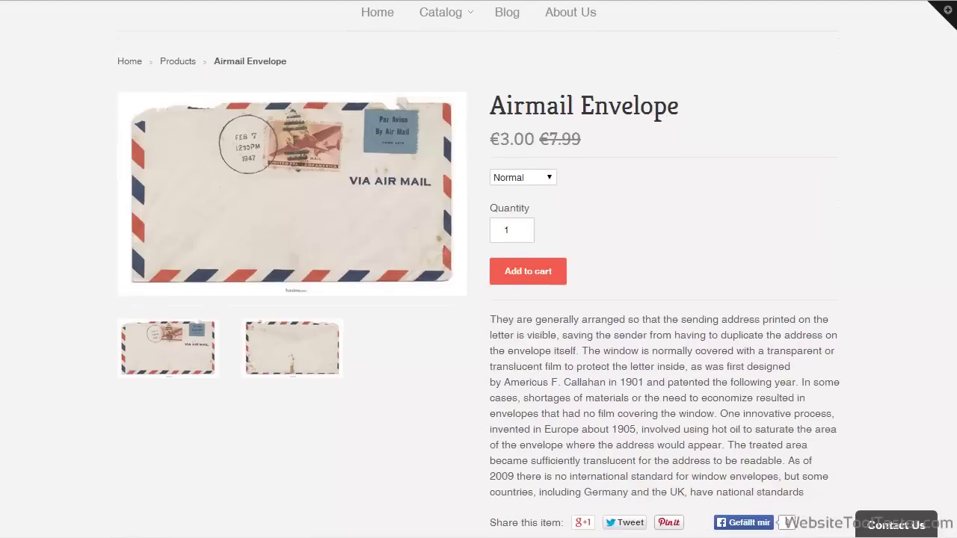
pyautogui.click(340, 363)
pyautogui.click(168, 347)
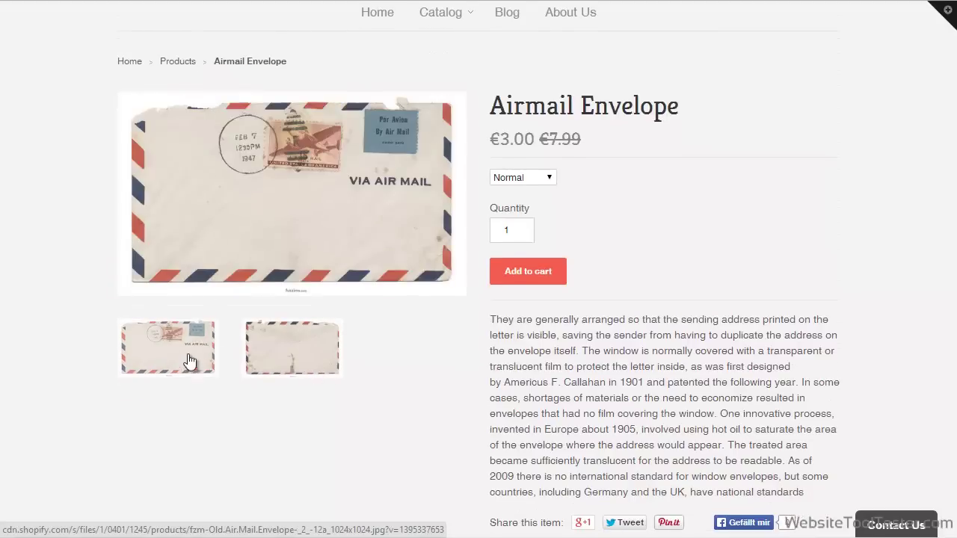
# Step: Switch the variant to With stains and back to Normal, lower the quantity, and scroll down
pyautogui.click(549, 180)
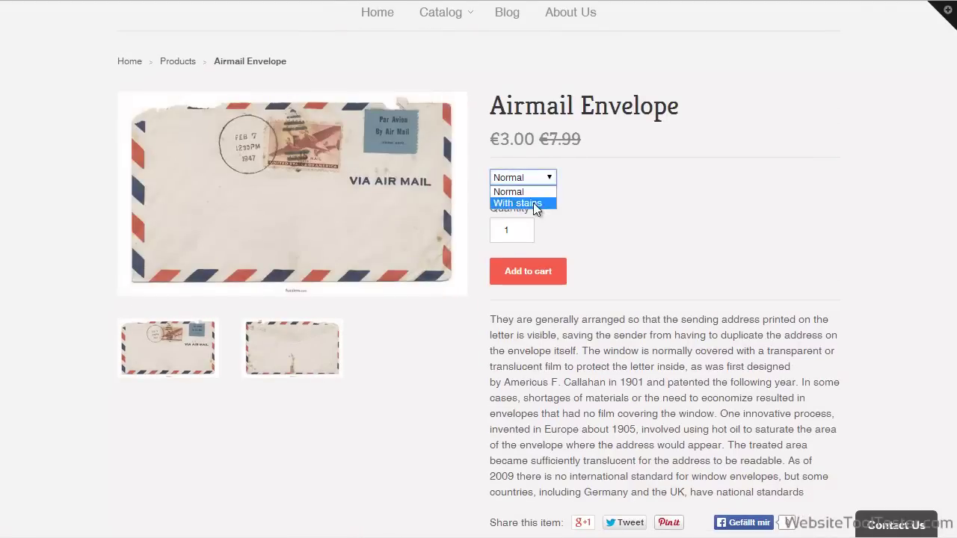
pyautogui.click(533, 205)
pyautogui.click(547, 179)
pyautogui.click(540, 192)
pyautogui.click(528, 235)
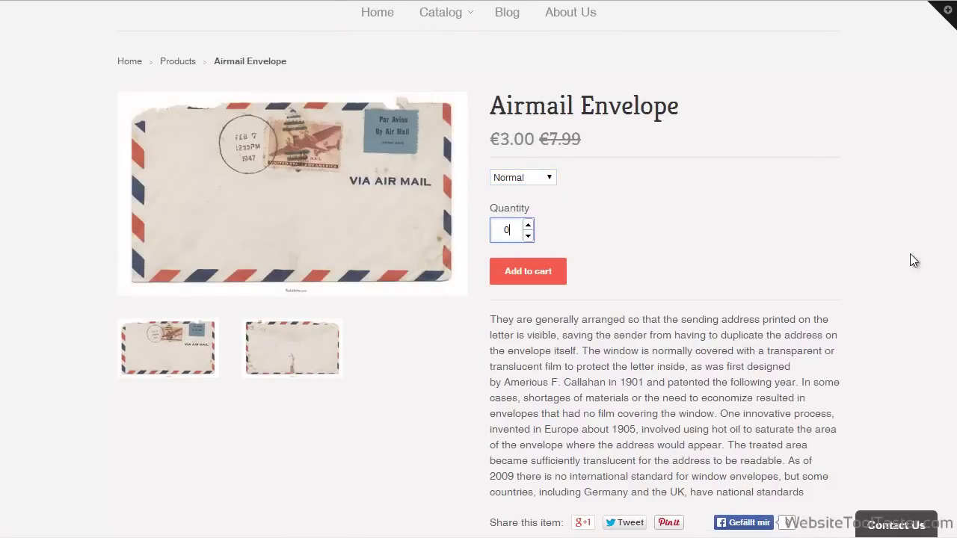
pyautogui.scroll(-5, 955, 467)
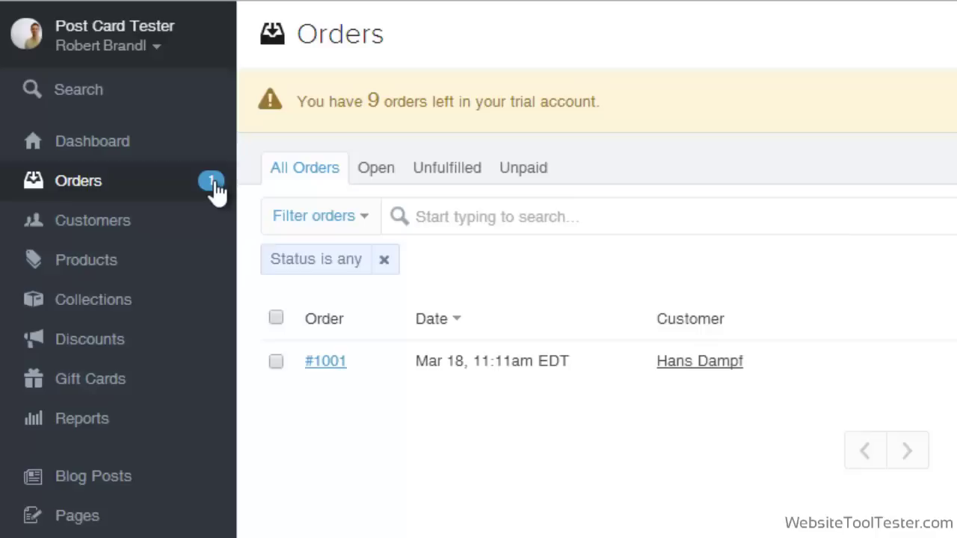
pyautogui.click(331, 366)
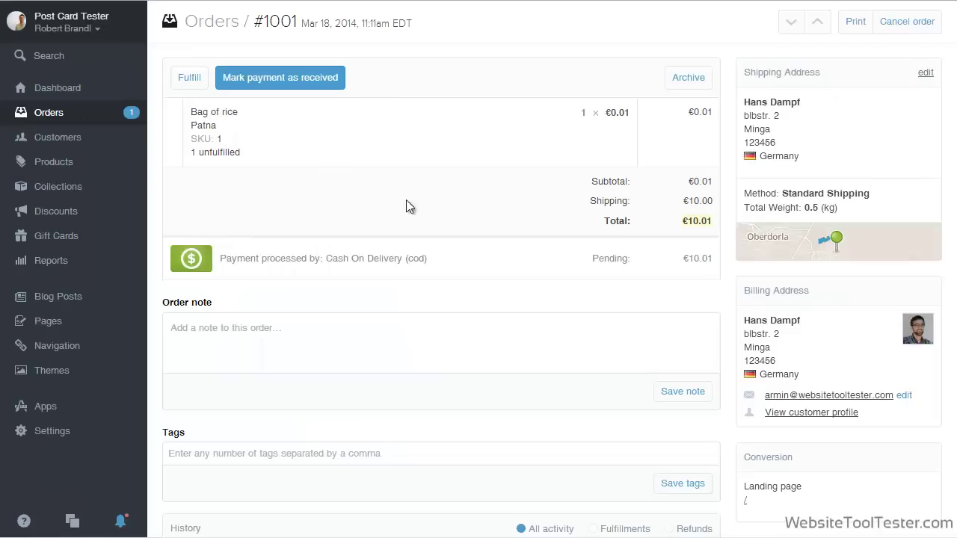
pyautogui.scroll(-1, 951, 351)
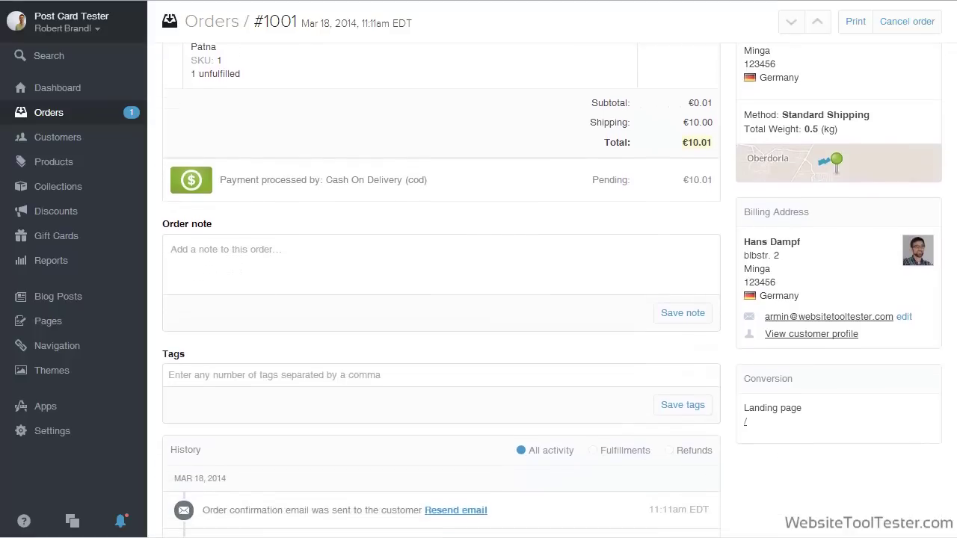
pyautogui.scroll(-1, 953, 325)
pyautogui.scroll(-1, 949, 372)
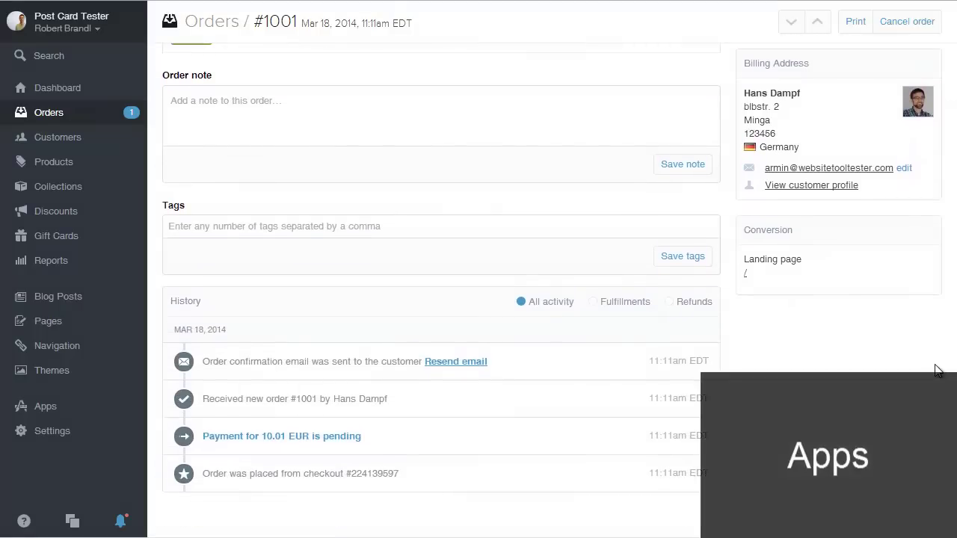
# Step: Visit Apps, open and dismiss the storefront Contact Us form, then view the News blog posts
pyautogui.click(63, 408)
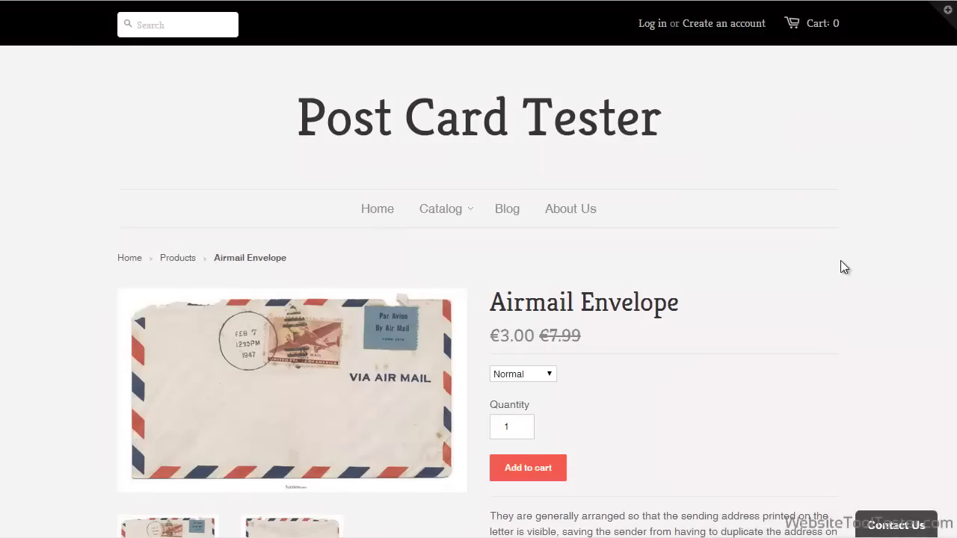
pyautogui.click(890, 523)
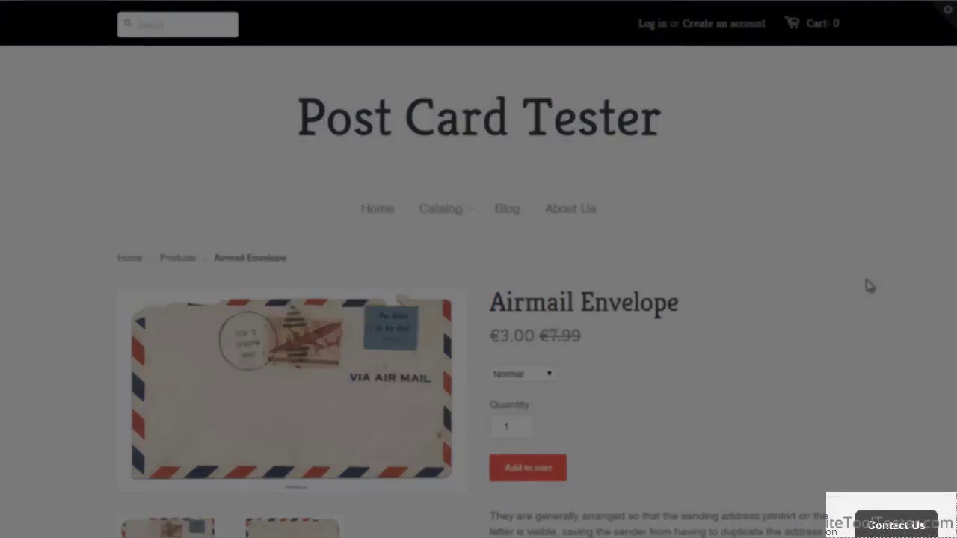
pyautogui.click(865, 285)
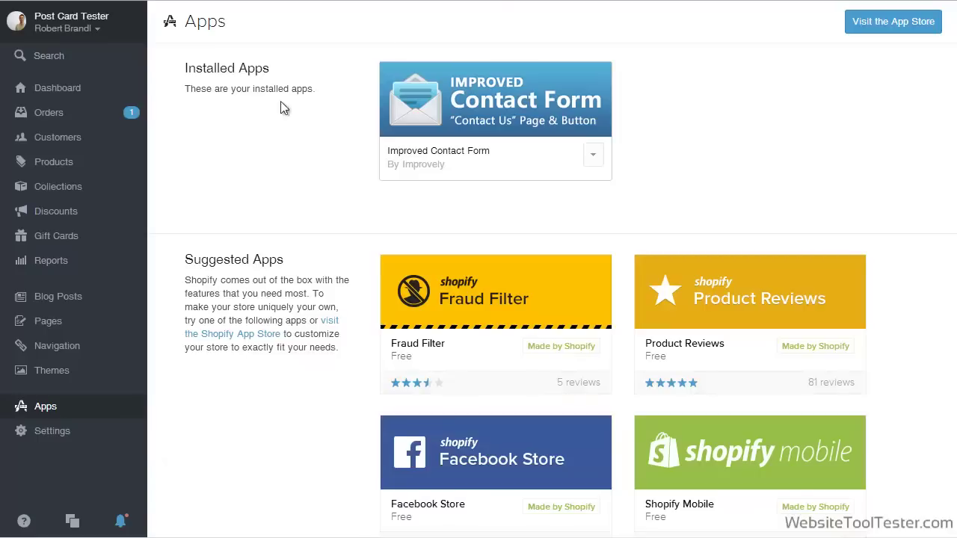
pyautogui.click(102, 303)
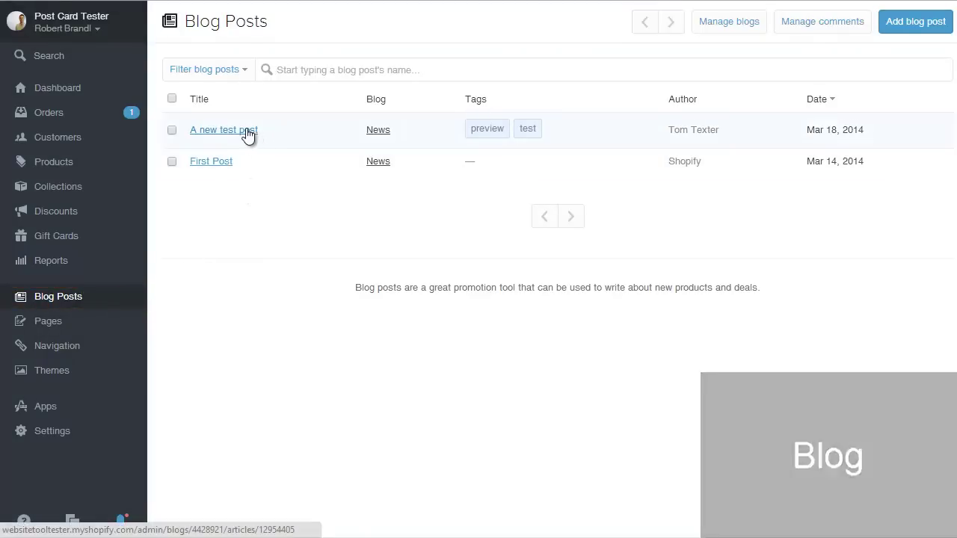
# Step: Open 'A new test post' and review its postcard content, tags, search-engine, visibility and comment settings
pyautogui.click(248, 130)
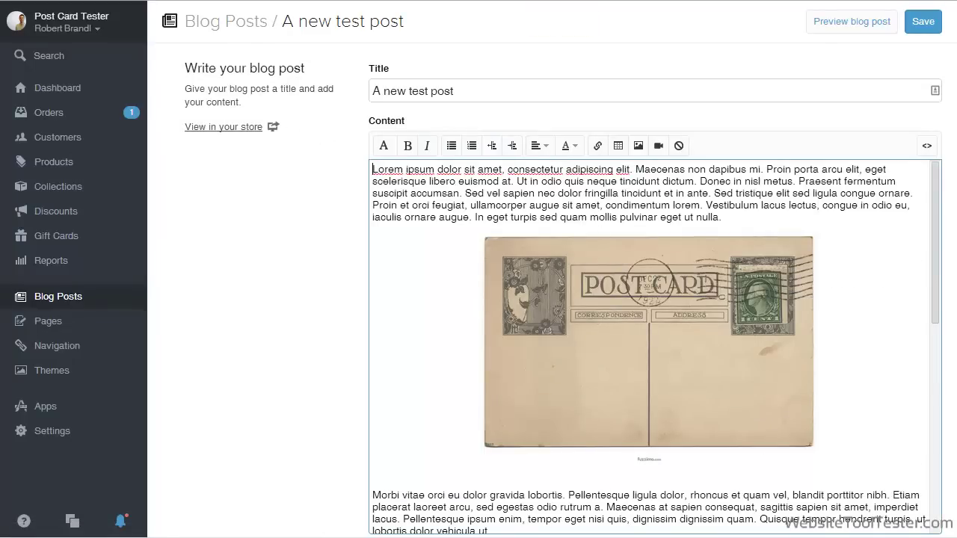
pyautogui.scroll(-1, 563, 293)
pyautogui.scroll(-2, 563, 293)
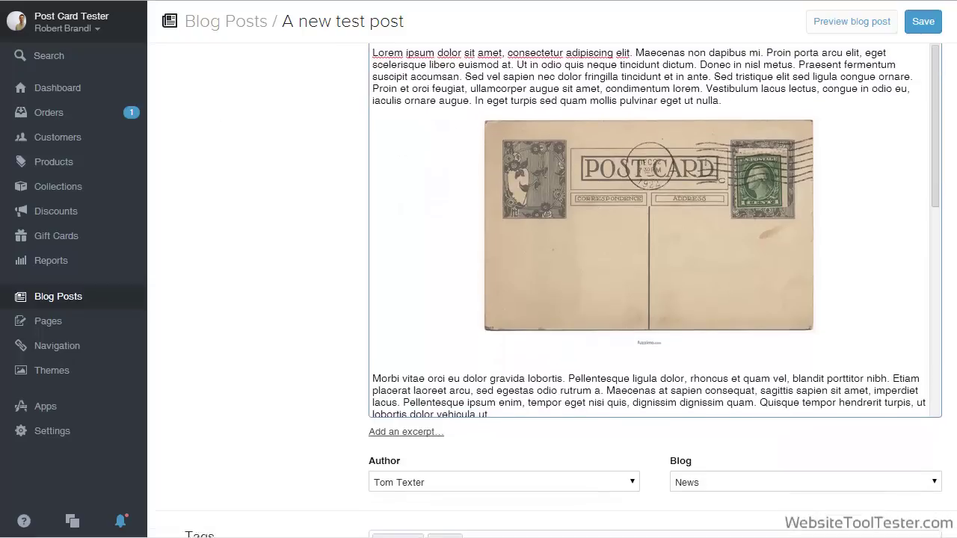
pyautogui.scroll(-2, 563, 293)
pyautogui.scroll(-2, 563, 293)
pyautogui.scroll(-2, 563, 294)
pyautogui.scroll(-1, 563, 293)
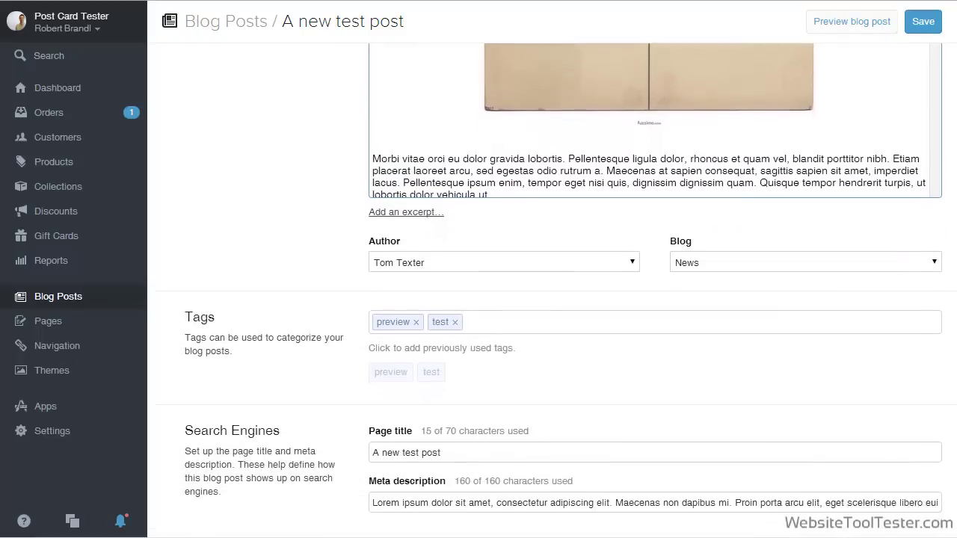
pyautogui.scroll(-2, 563, 293)
pyautogui.scroll(-1, 563, 293)
pyautogui.scroll(-1, 563, 293)
pyautogui.scroll(-1, 563, 293)
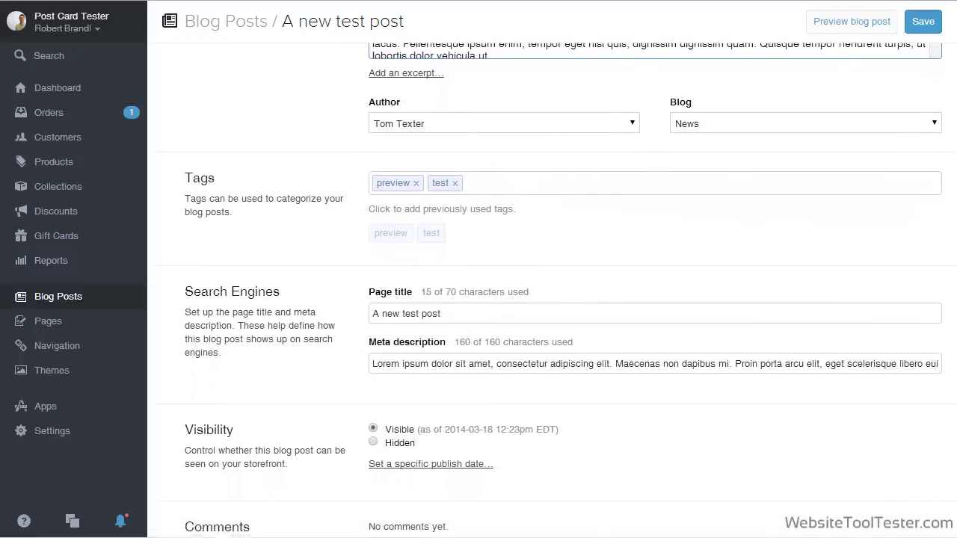
pyautogui.scroll(-1, 563, 293)
pyautogui.scroll(-2, 563, 293)
pyautogui.scroll(-1, 563, 293)
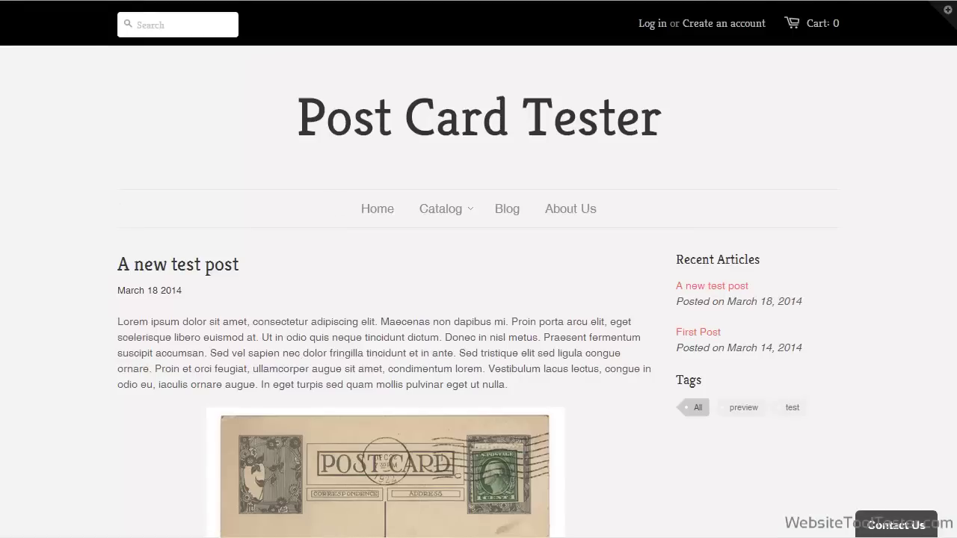
# Step: Scroll down the page, then back up to the $29, $79 and $179 Basic, Professional and Unlimited plans
pyautogui.scroll(-2, 100, 207)
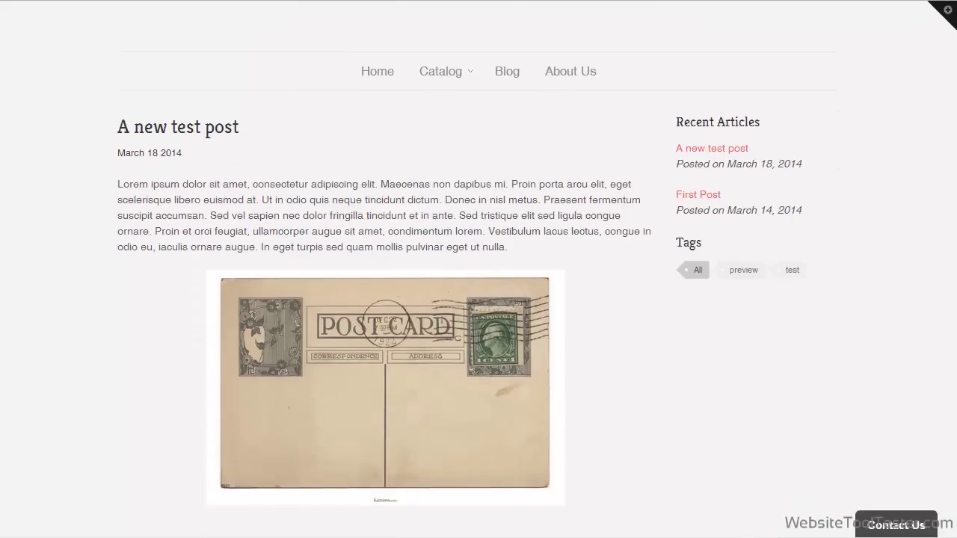
pyautogui.scroll(-5, 100, 208)
pyautogui.scroll(-3, 952, 342)
pyautogui.scroll(-3, 953, 419)
pyautogui.scroll(-1, 951, 449)
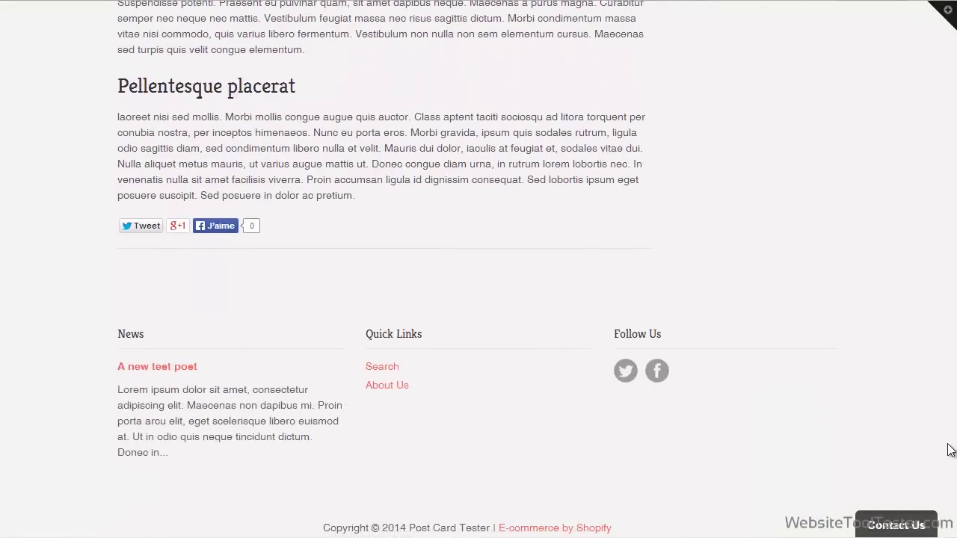
pyautogui.scroll(2, 951, 449)
pyautogui.scroll(5, 478, 269)
pyautogui.scroll(5, 479, 269)
pyautogui.scroll(3, 479, 269)
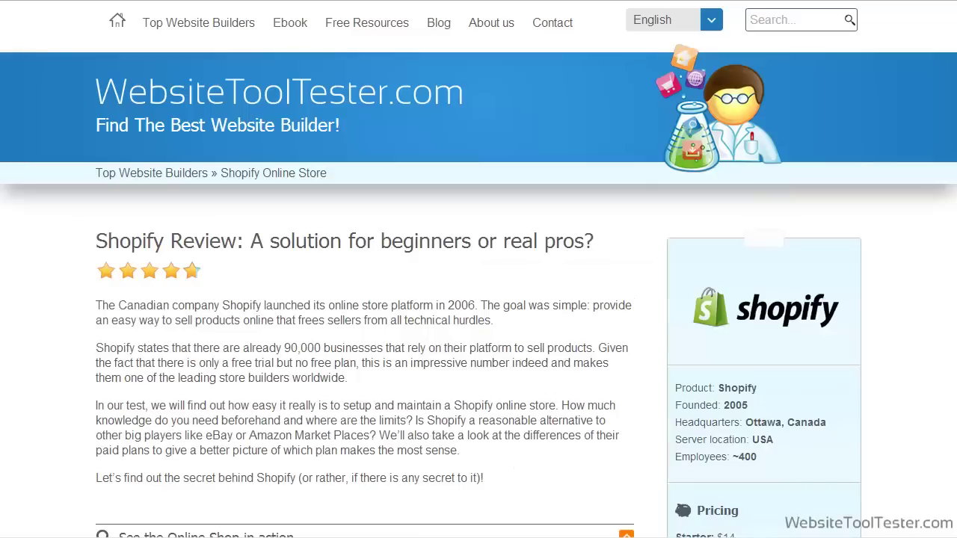
# Step: Scroll down through the Shopify review to the website builder comparison table
pyautogui.scroll(-1, 478, 299)
pyautogui.scroll(-2, 479, 299)
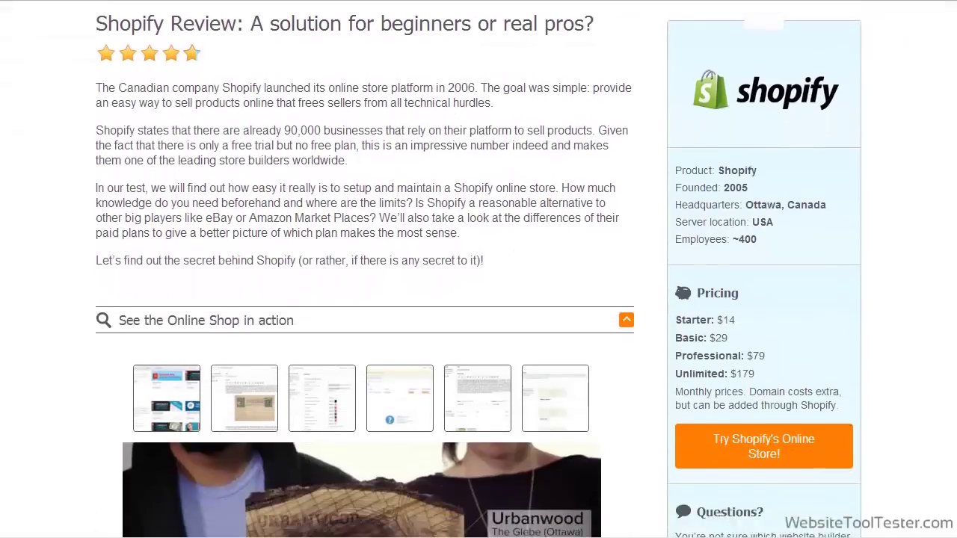
pyautogui.scroll(-3, 479, 299)
pyautogui.scroll(-3, 478, 299)
pyautogui.scroll(-4, 953, 171)
pyautogui.scroll(-4, 947, 207)
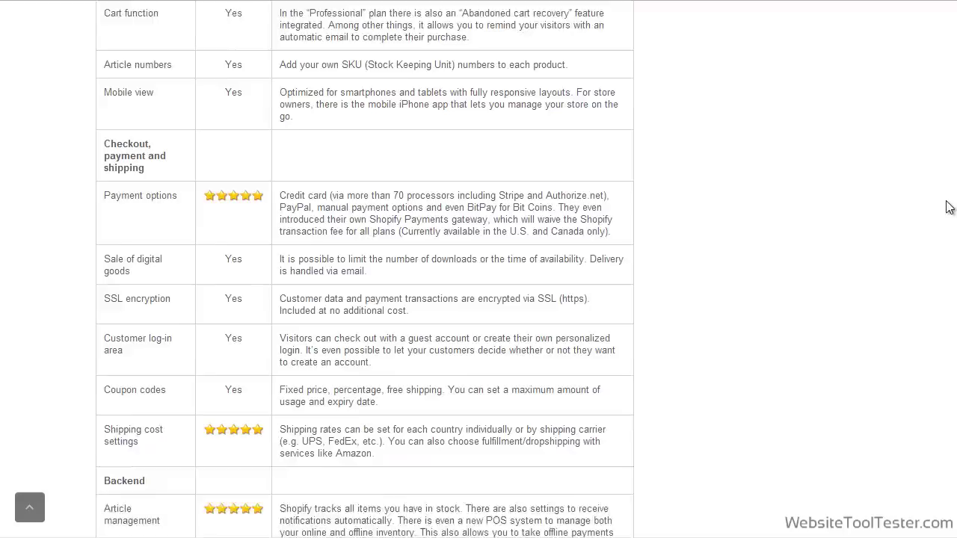
pyautogui.scroll(-4, 946, 250)
pyautogui.scroll(-4, 948, 286)
pyautogui.scroll(-3, 948, 286)
pyautogui.scroll(-1, 946, 311)
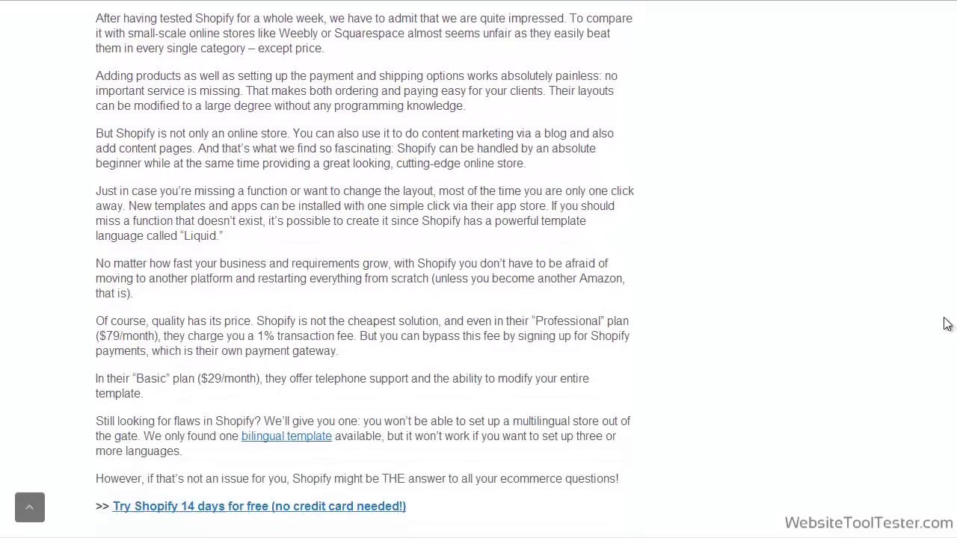
pyautogui.scroll(-1, 946, 327)
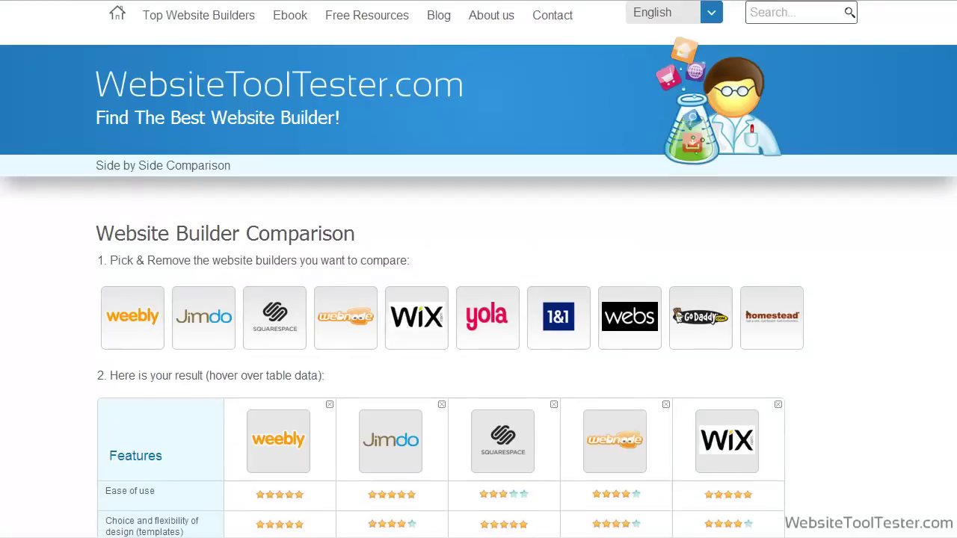
pyautogui.scroll(-3, 479, 269)
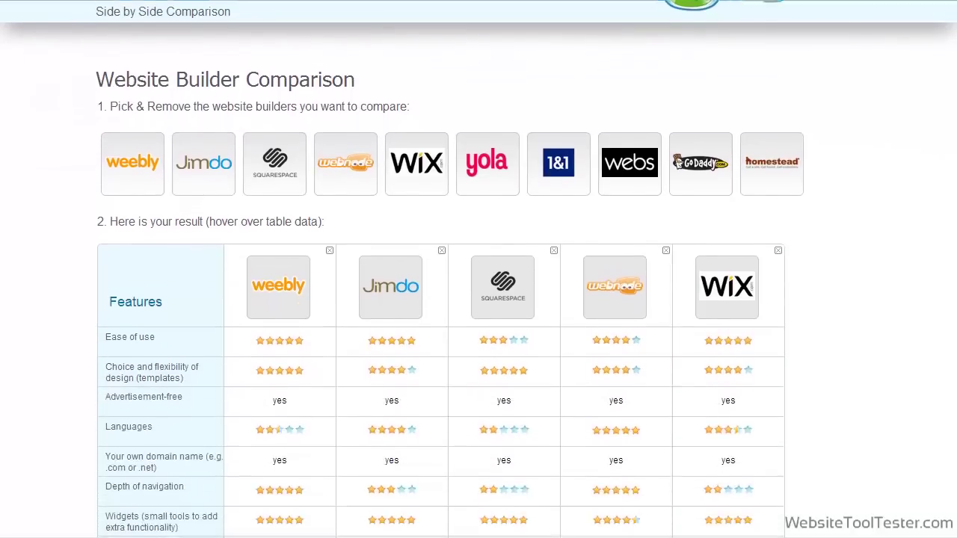
pyautogui.scroll(-1, 479, 269)
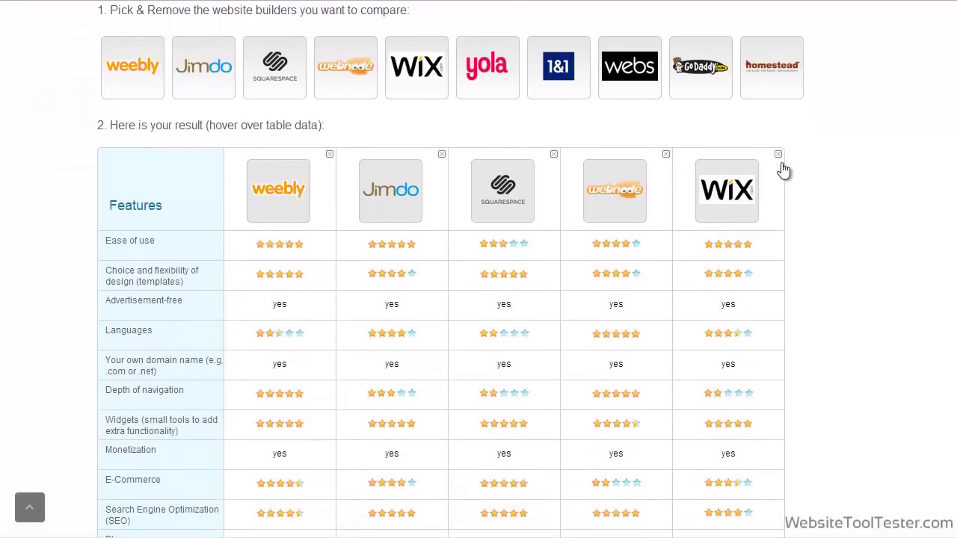
# Step: Replace Wix with GoDaddy in the comparison table and scroll through the ratings
pyautogui.click(778, 155)
pyautogui.click(709, 81)
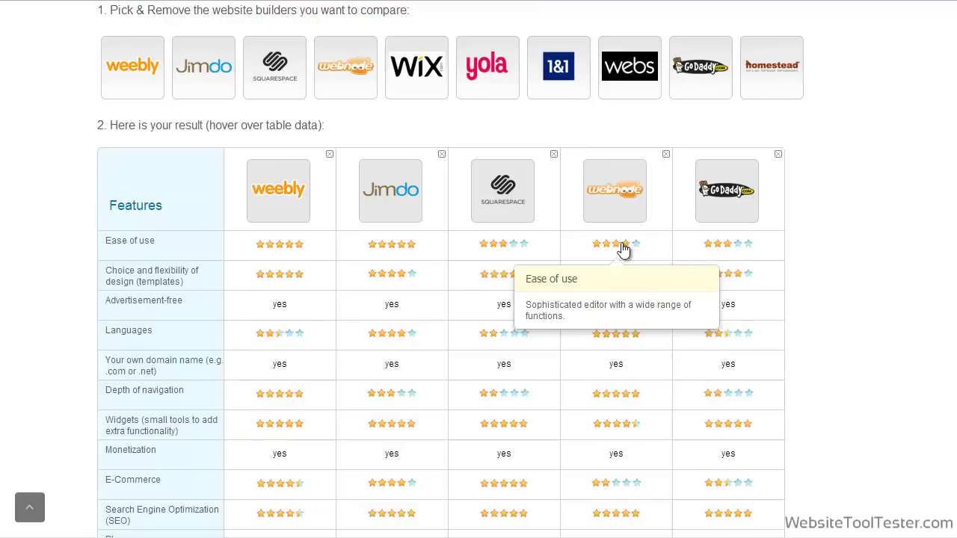
pyautogui.scroll(-2, 950, 202)
pyautogui.scroll(-2, 951, 254)
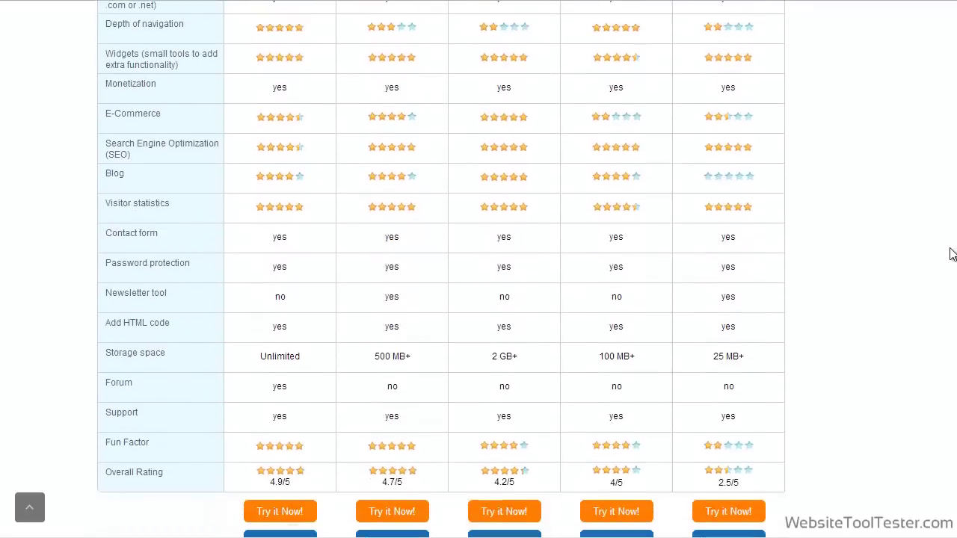